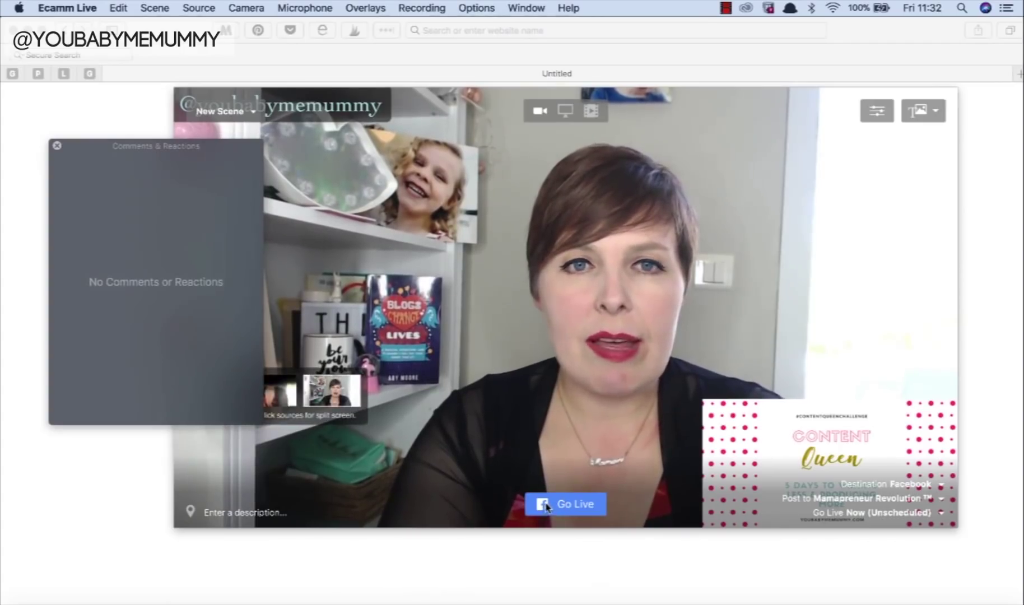
# Step: Confirm the camera scene streams now to the Mamapreneur Revolution Facebook group with the Content Queen overlay
pyautogui.click(546, 505)
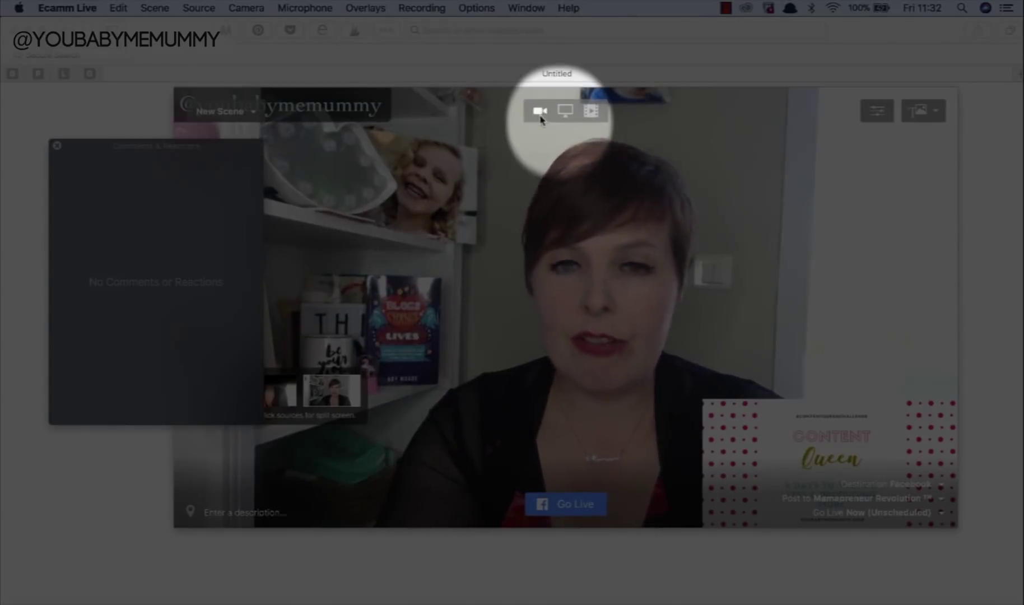
# Step: Share only the current application with a webcam inset, moving the Comments & Reactions panel left
pyautogui.click(565, 112)
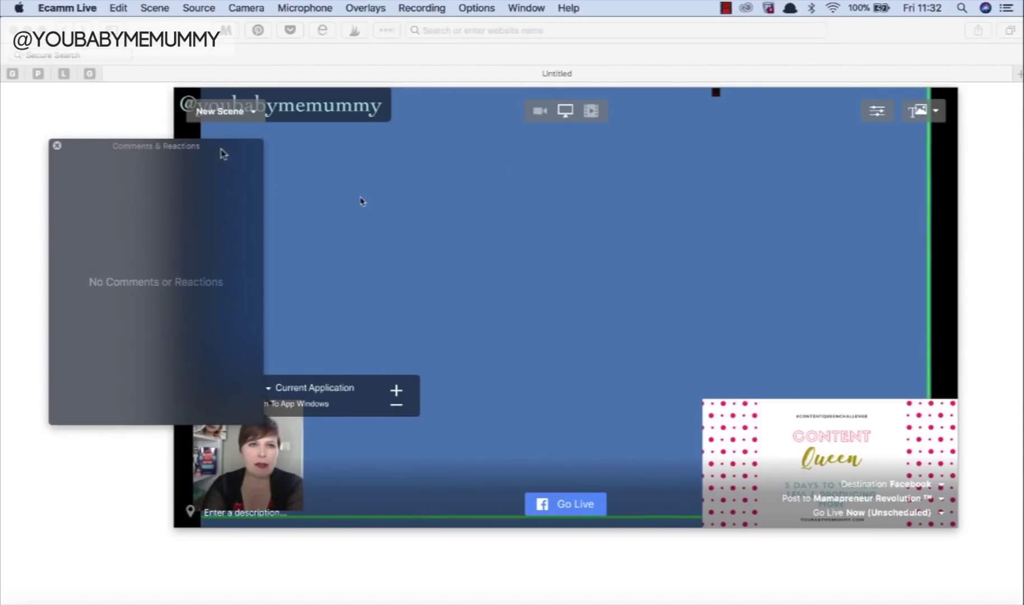
pyautogui.moveTo(222, 148); pyautogui.dragTo(158, 147)
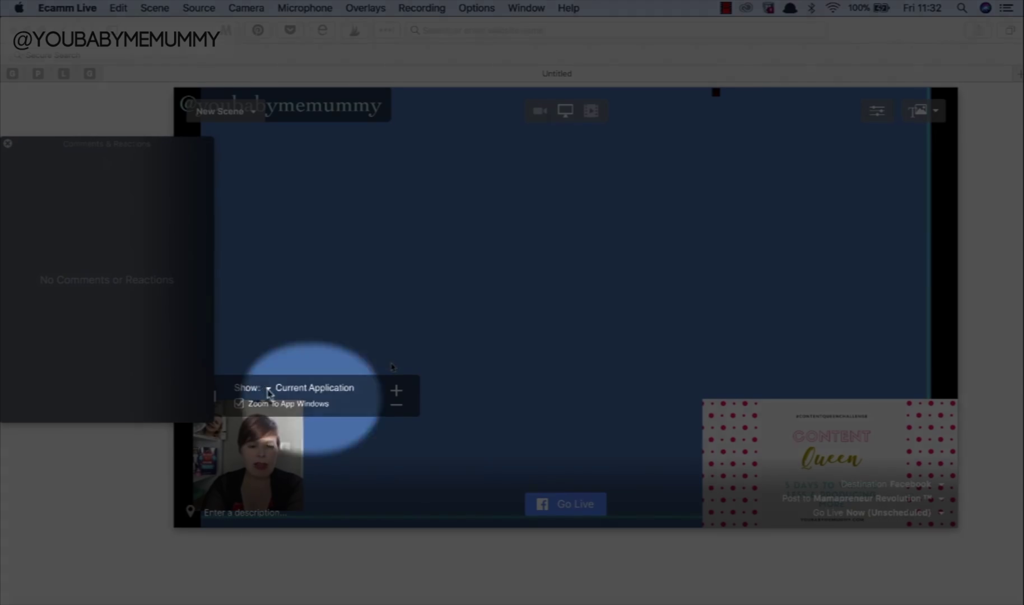
pyautogui.click(267, 391)
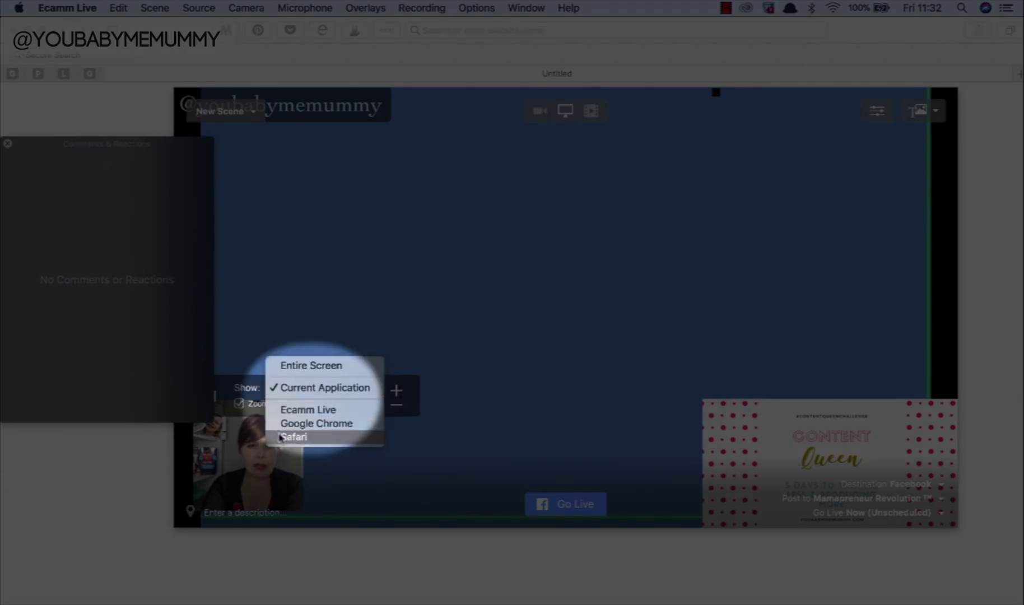
pyautogui.click(276, 389)
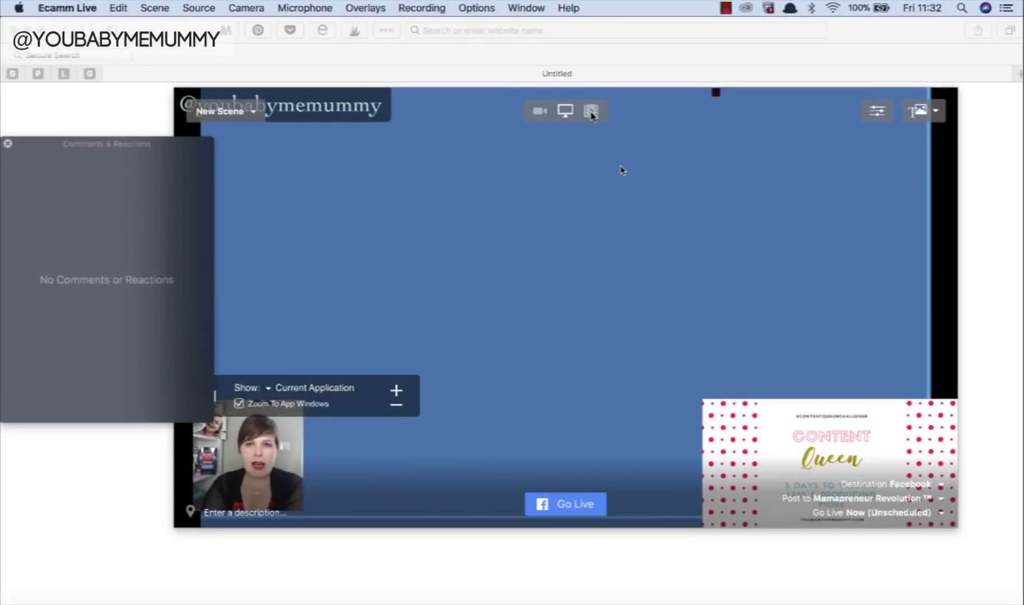
pyautogui.click(591, 111)
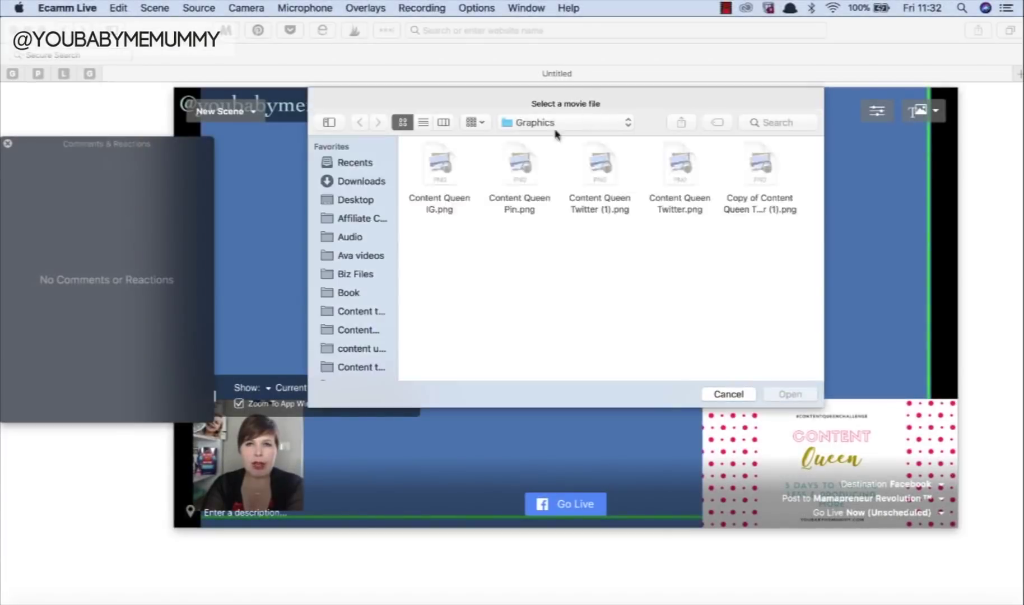
# Step: Load IMG_1452.MOV from the Ava videos folder as the video source
pyautogui.click(359, 237)
pyautogui.click(361, 256)
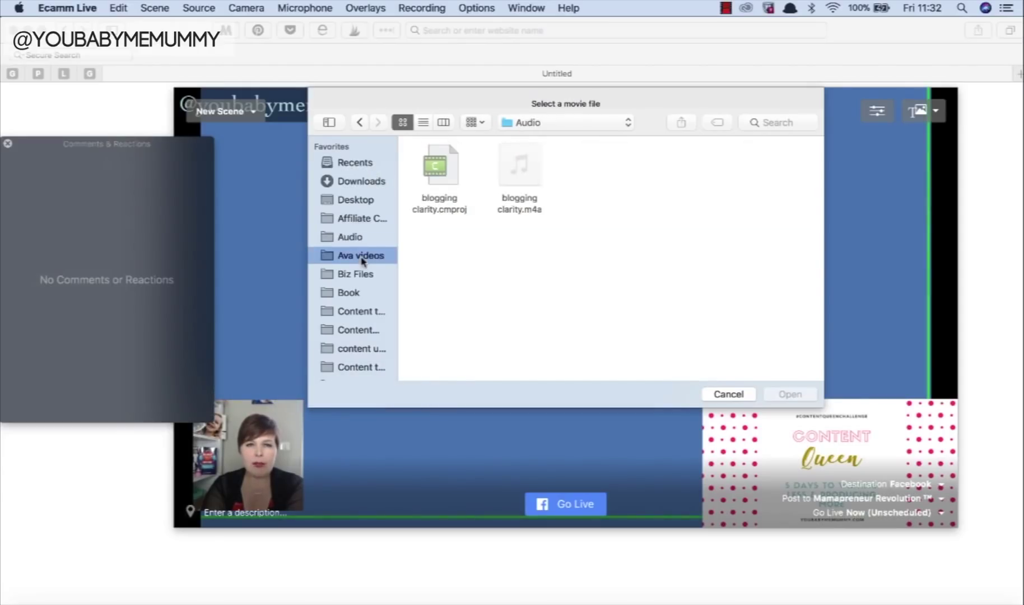
pyautogui.click(460, 168)
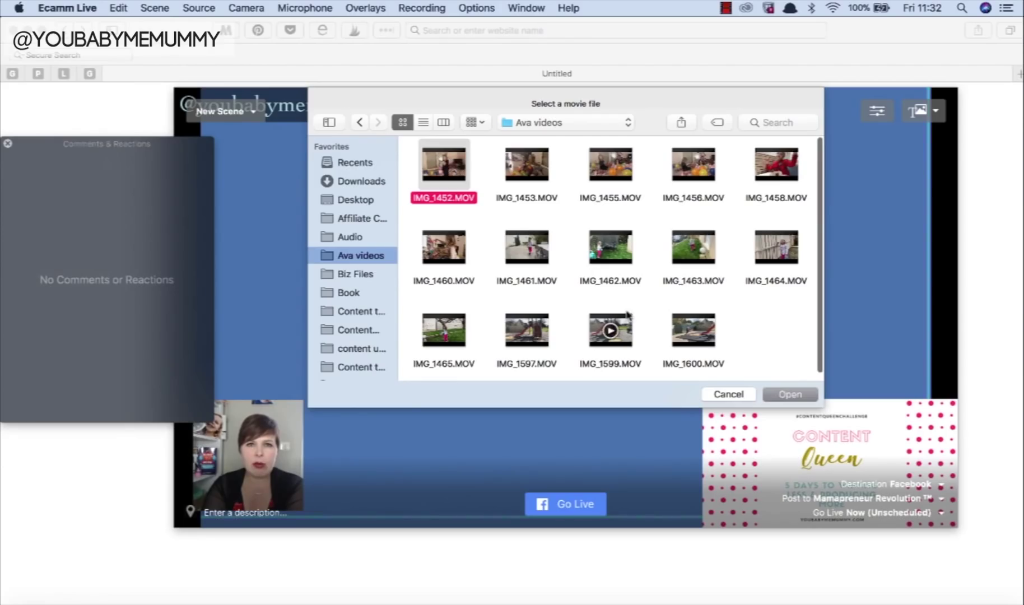
pyautogui.click(791, 395)
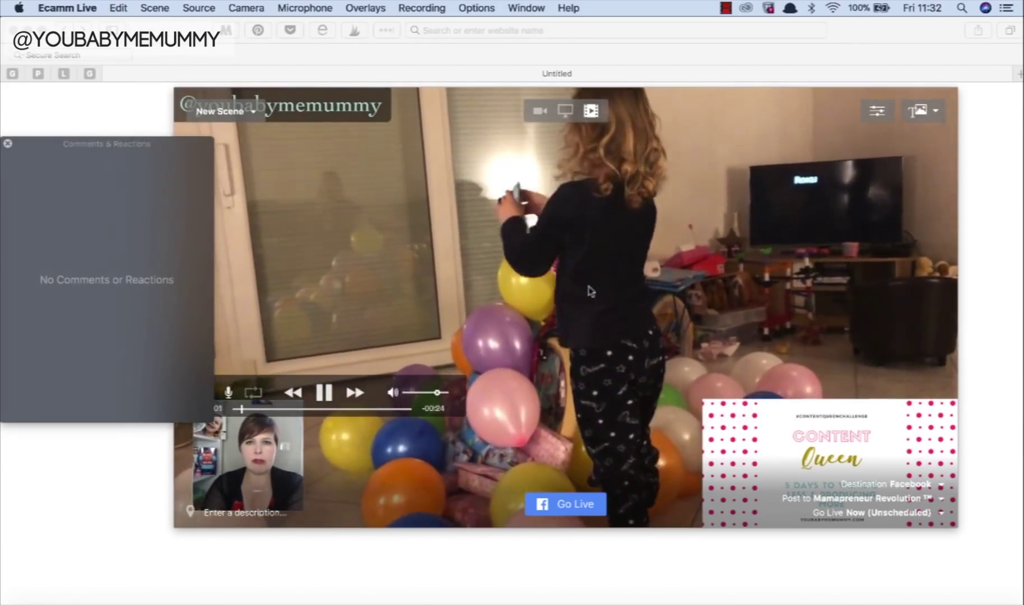
# Step: Pause the clip and switch the broadcast back to the screen share
pyautogui.click(324, 392)
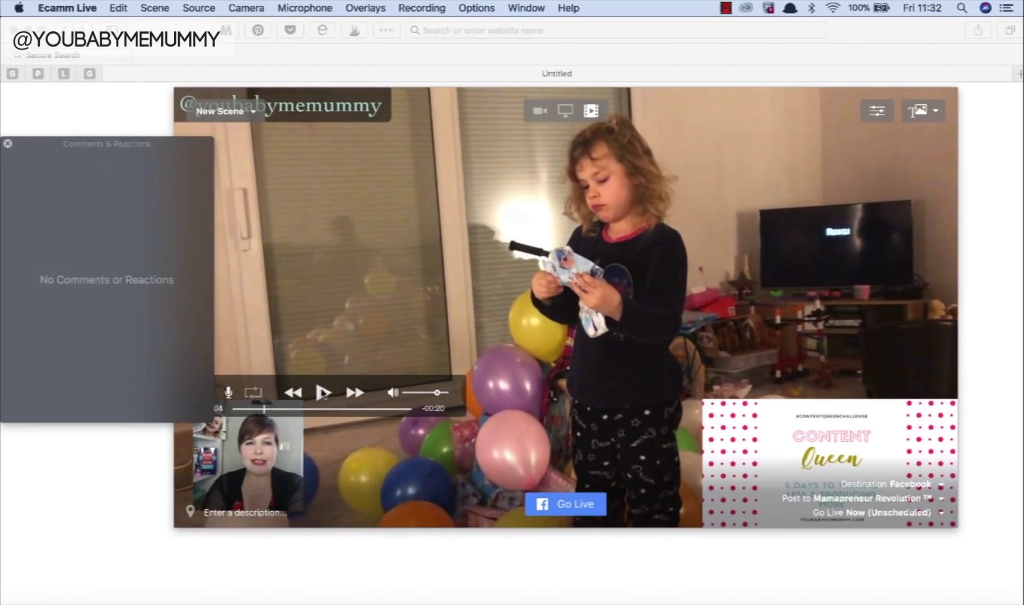
pyautogui.click(542, 112)
pyautogui.click(566, 112)
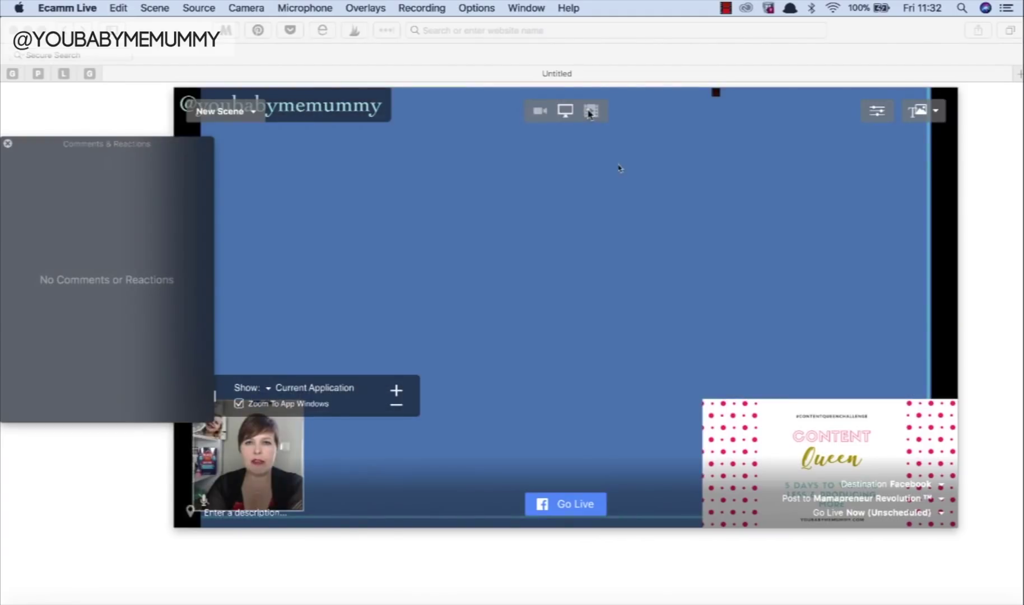
# Step: Switch the broadcast back to the full-frame live webcam source
pyautogui.click(591, 110)
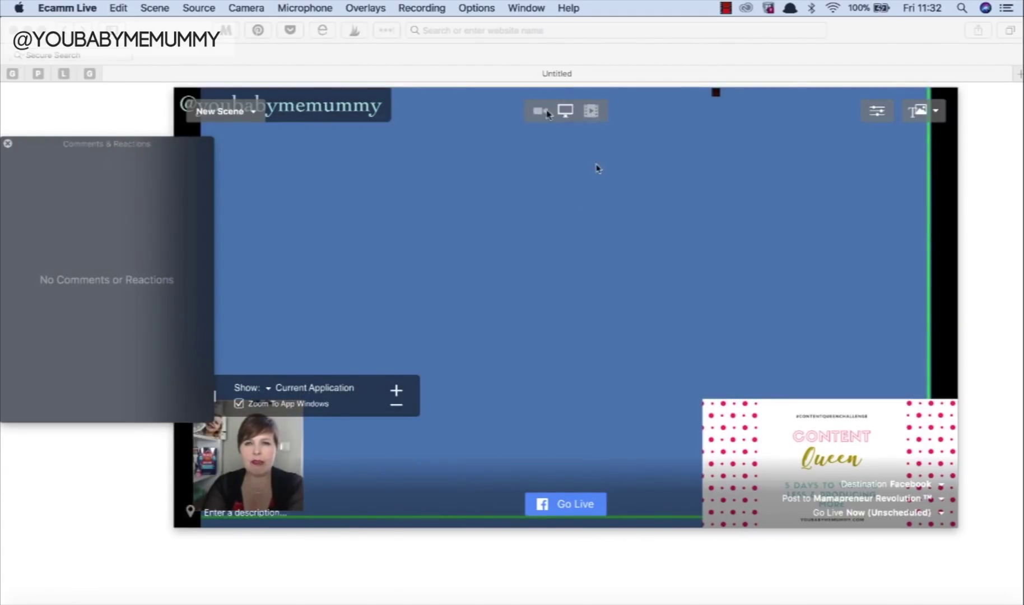
pyautogui.click(541, 111)
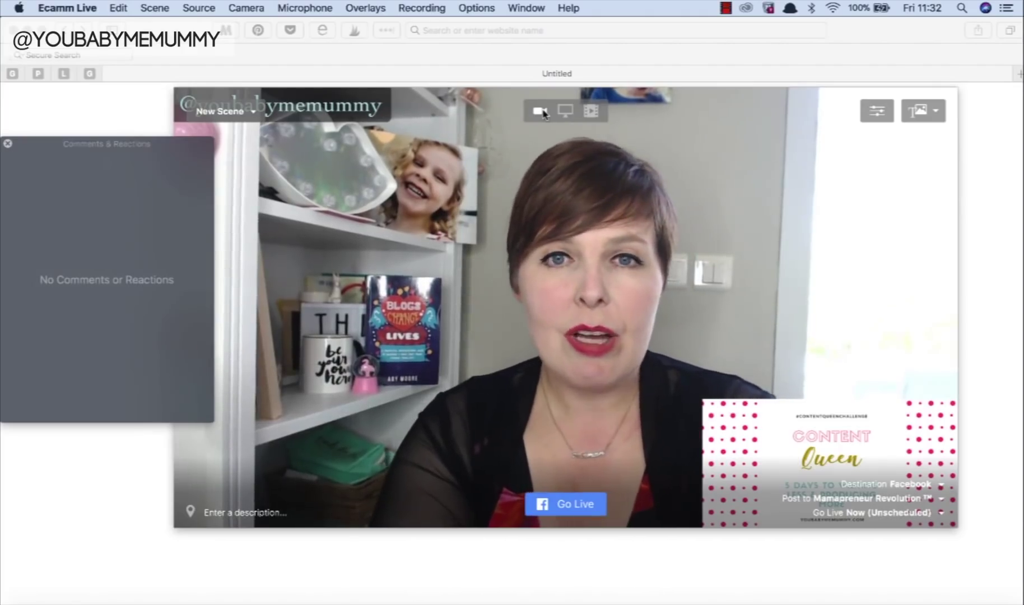
pyautogui.click(541, 111)
# Step: Check the Camera and Microphone menus list HD Pro Webcam C920 and Built-in Microphone as selected
pyautogui.click(252, 7)
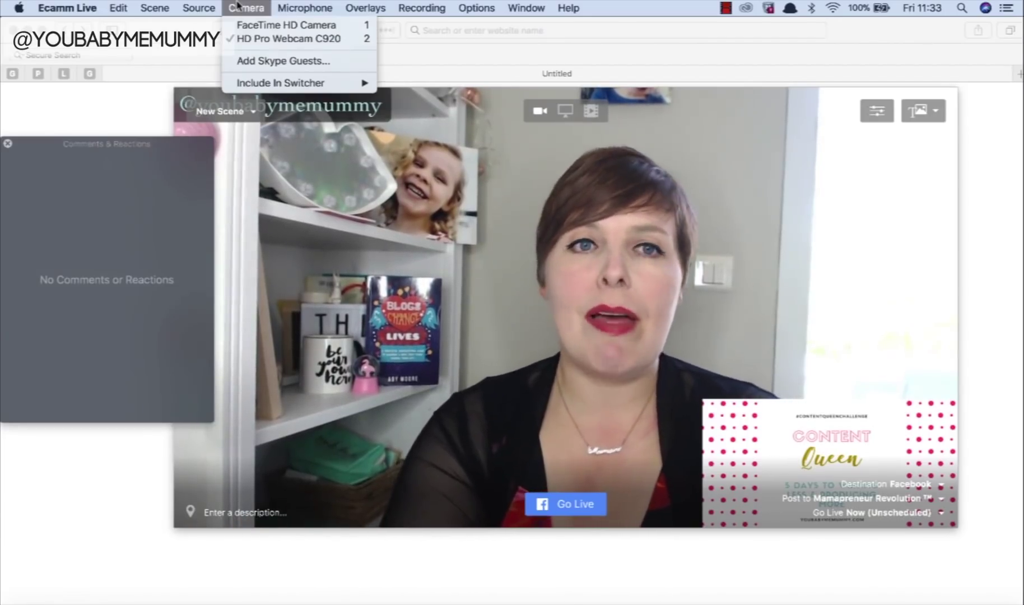
pyautogui.moveTo(295, 6)
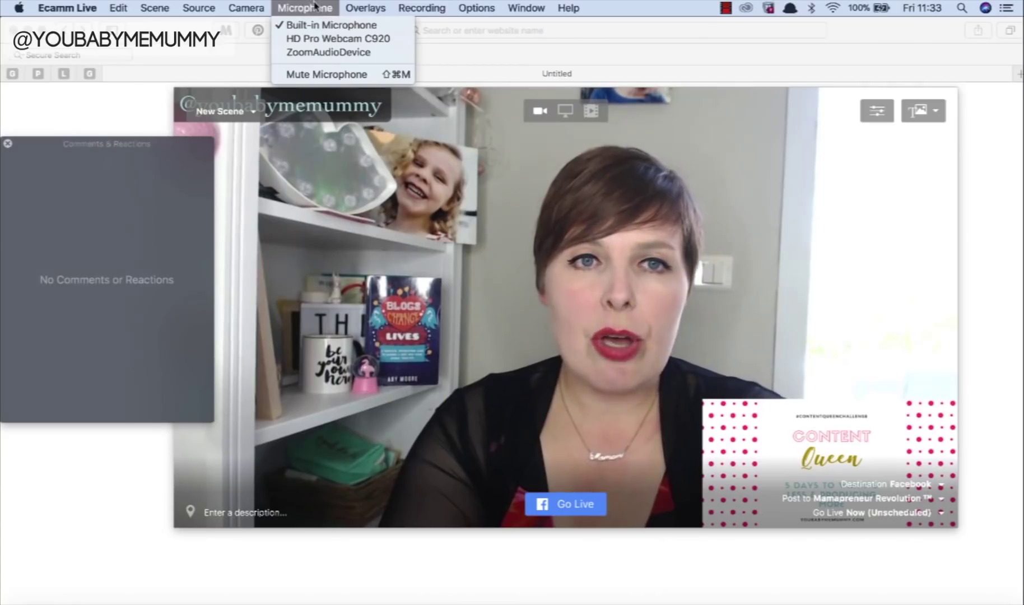
pyautogui.moveTo(253, 10)
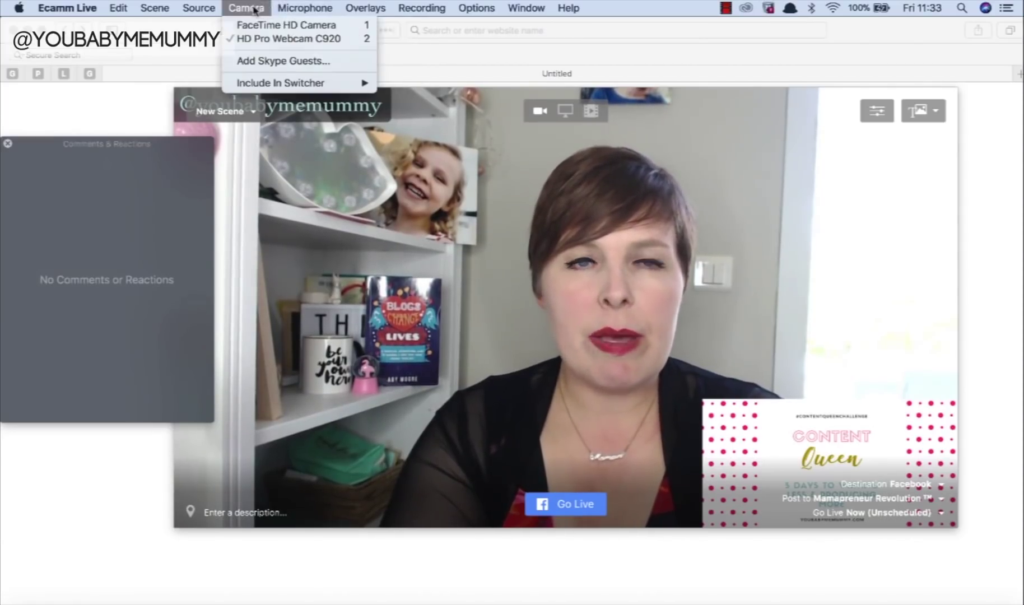
pyautogui.moveTo(356, 6)
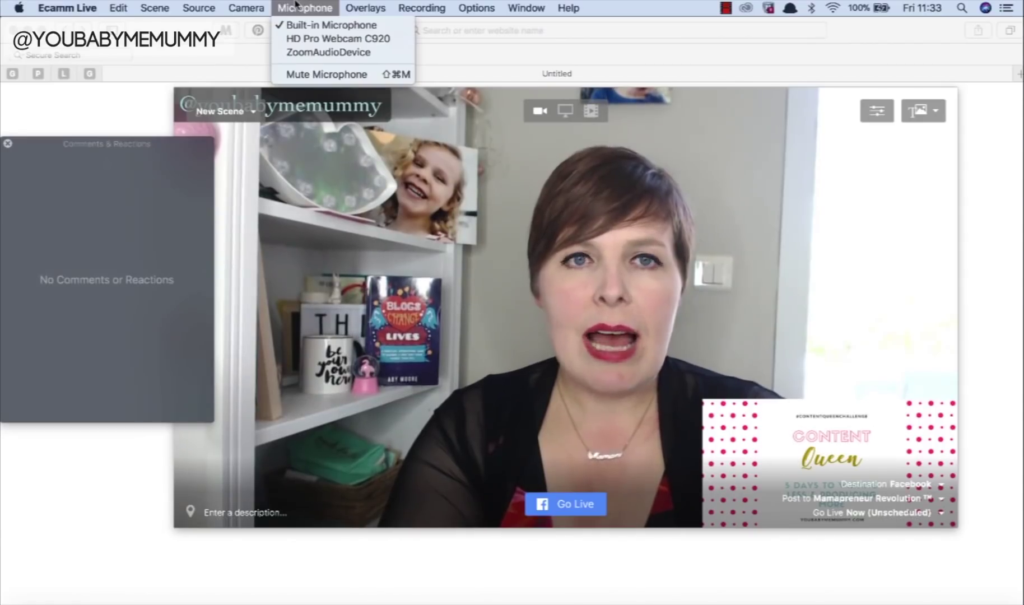
pyautogui.moveTo(199, 7)
pyautogui.click(201, 39)
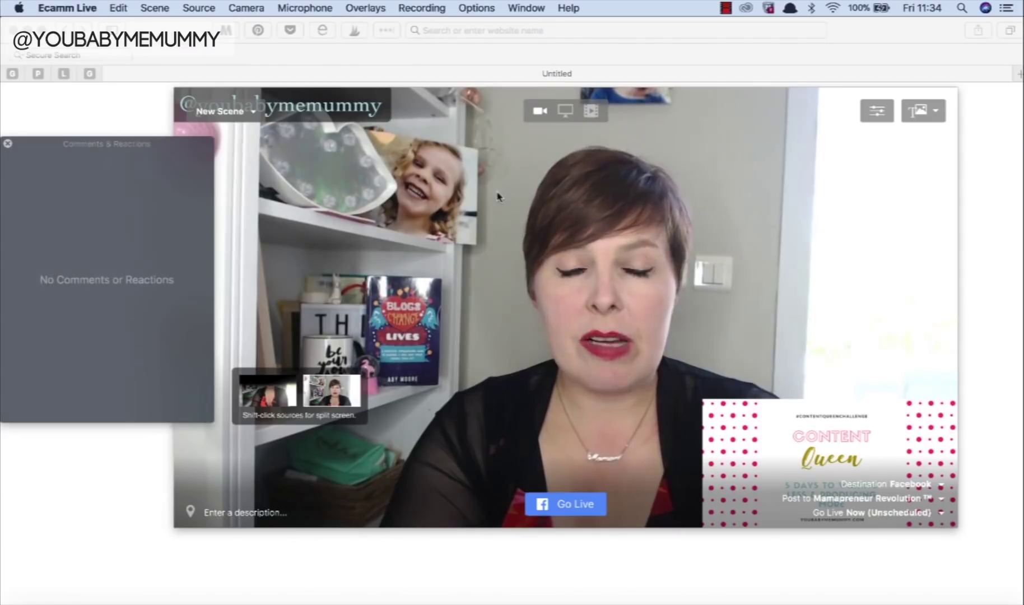
pyautogui.click(240, 7)
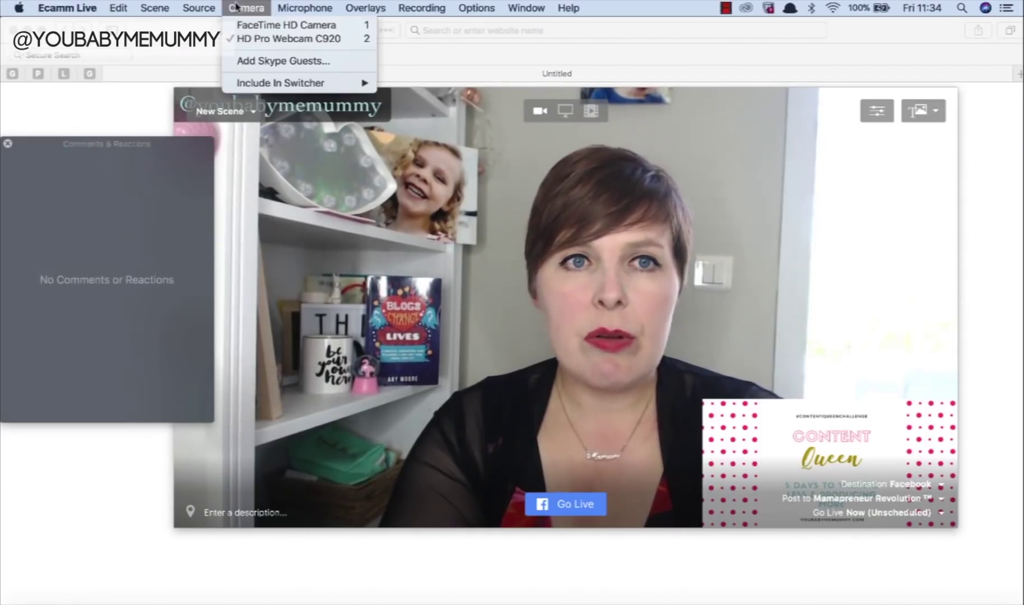
# Step: Switch to the Video scene and pause its balloon video
pyautogui.moveTo(207, 54)
pyautogui.click(199, 8)
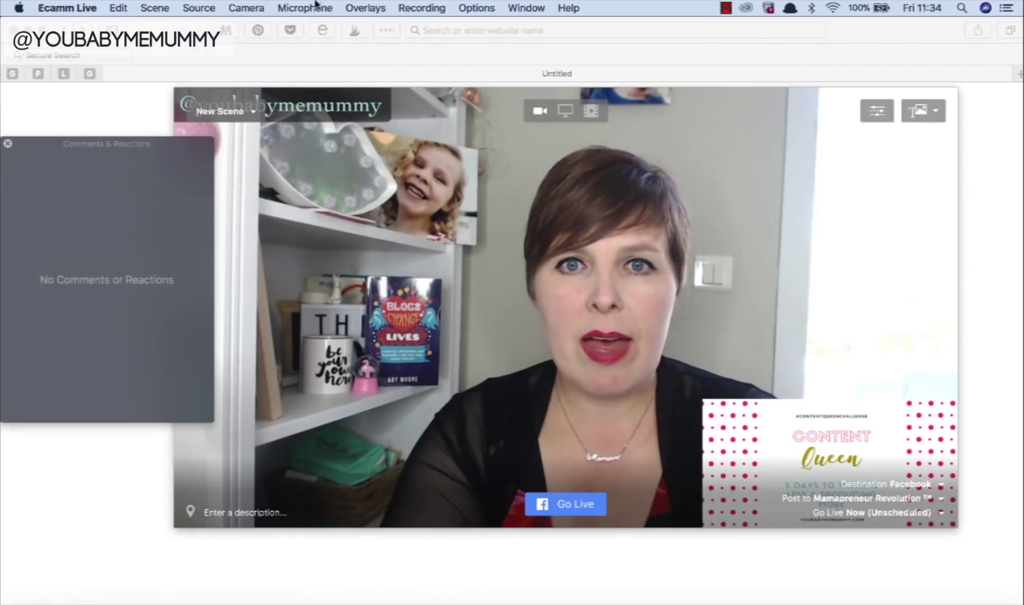
pyautogui.click(591, 110)
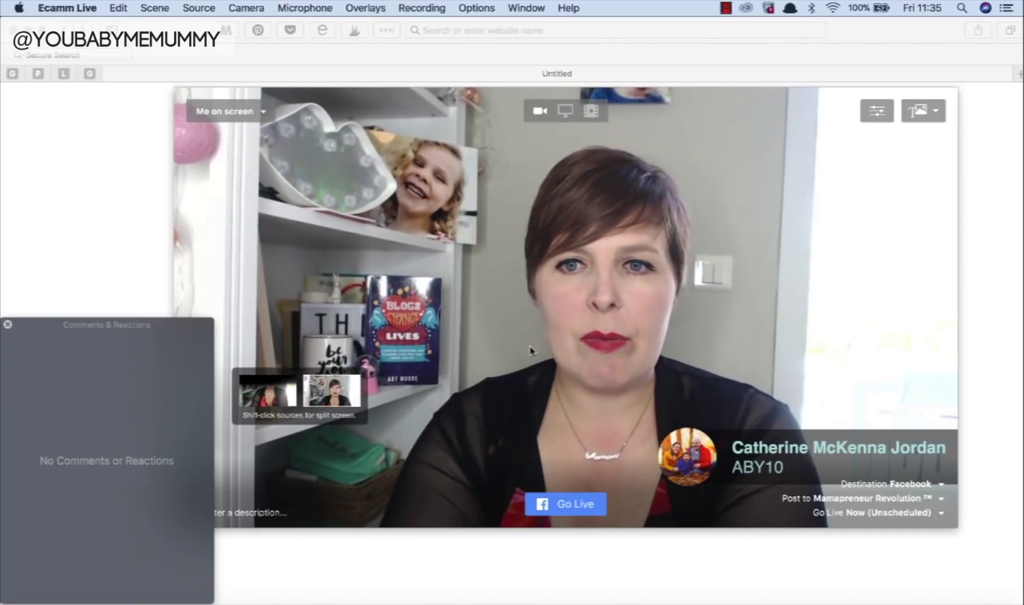
pyautogui.click(244, 113)
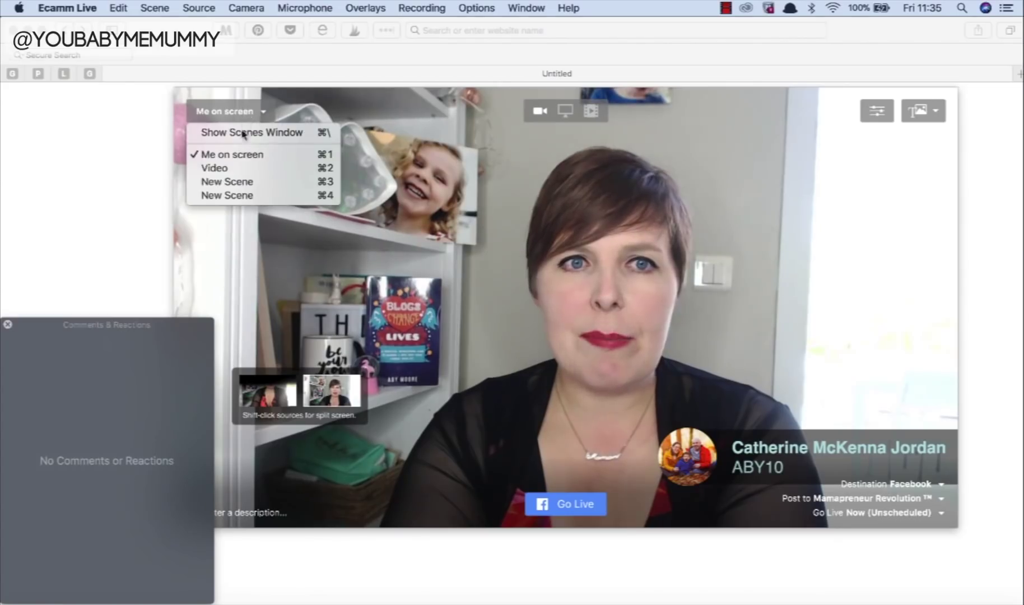
pyautogui.click(240, 169)
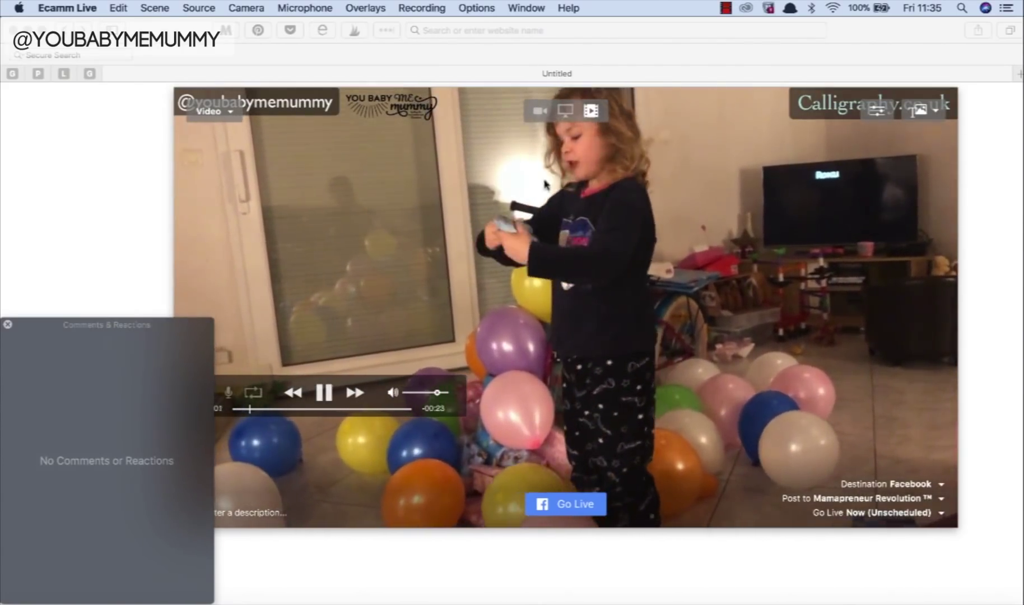
pyautogui.click(324, 393)
pyautogui.moveTo(798, 99)
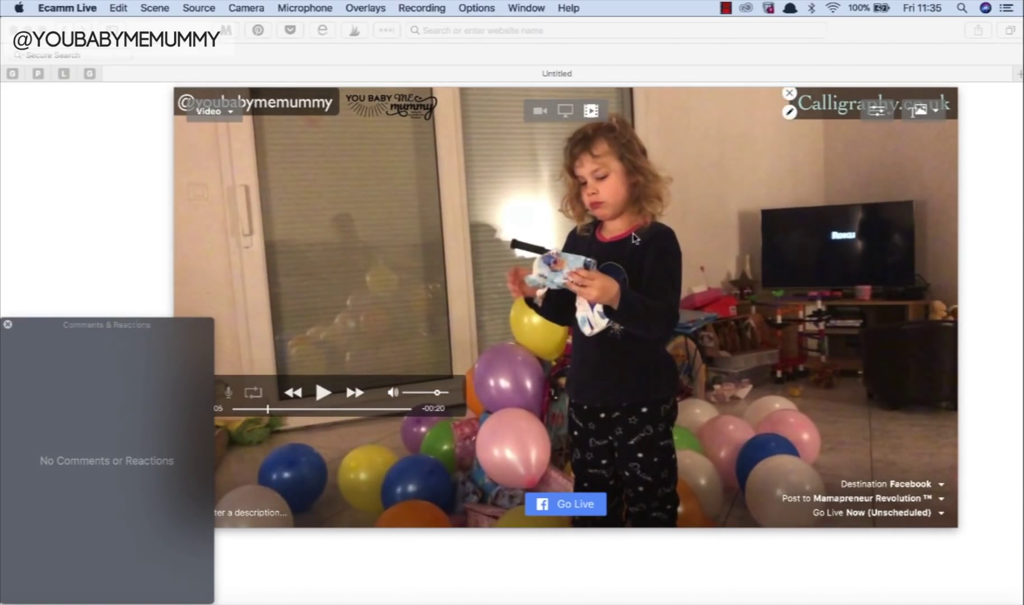
# Step: Cycle through the Me on screen and Video scenes, ending on the first New Scene
pyautogui.click(231, 111)
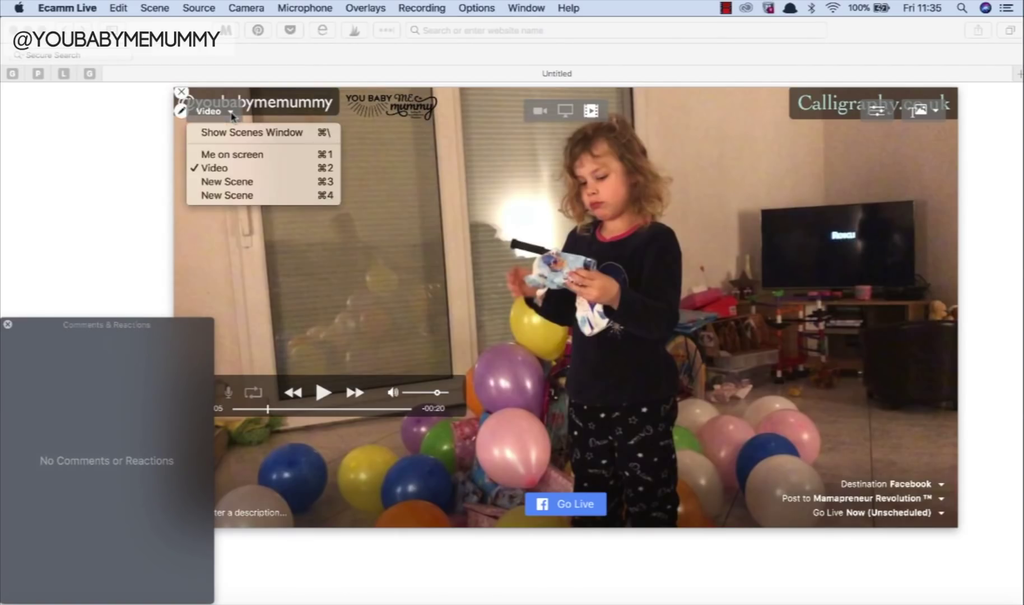
pyautogui.click(229, 155)
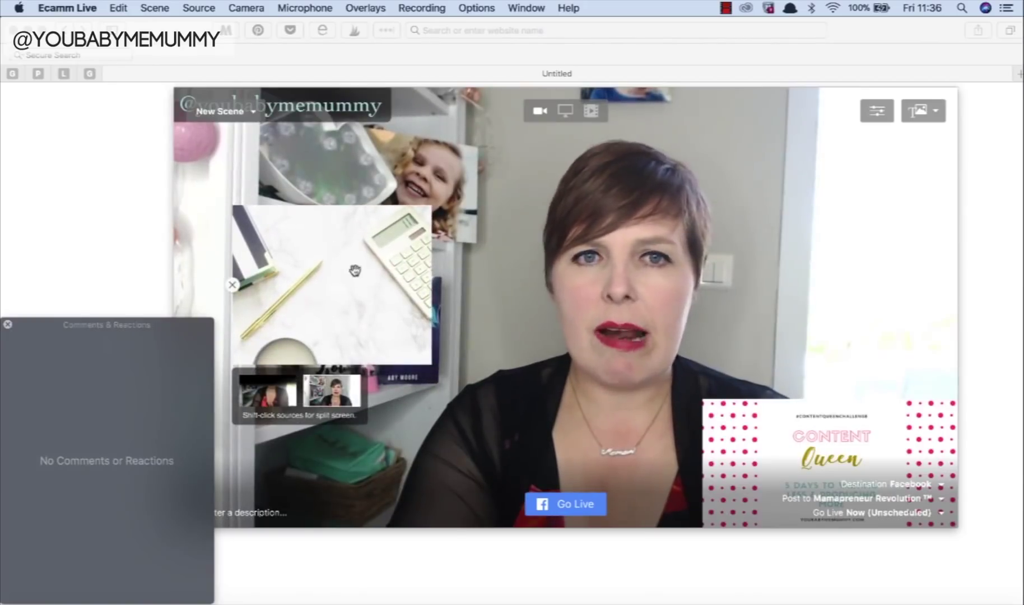
pyautogui.click(247, 112)
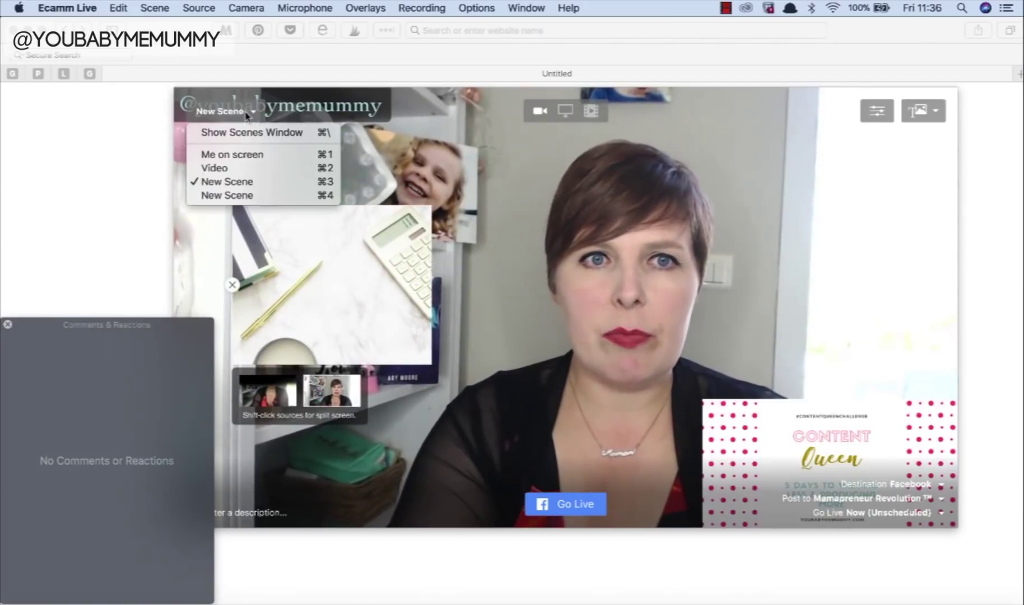
pyautogui.click(244, 156)
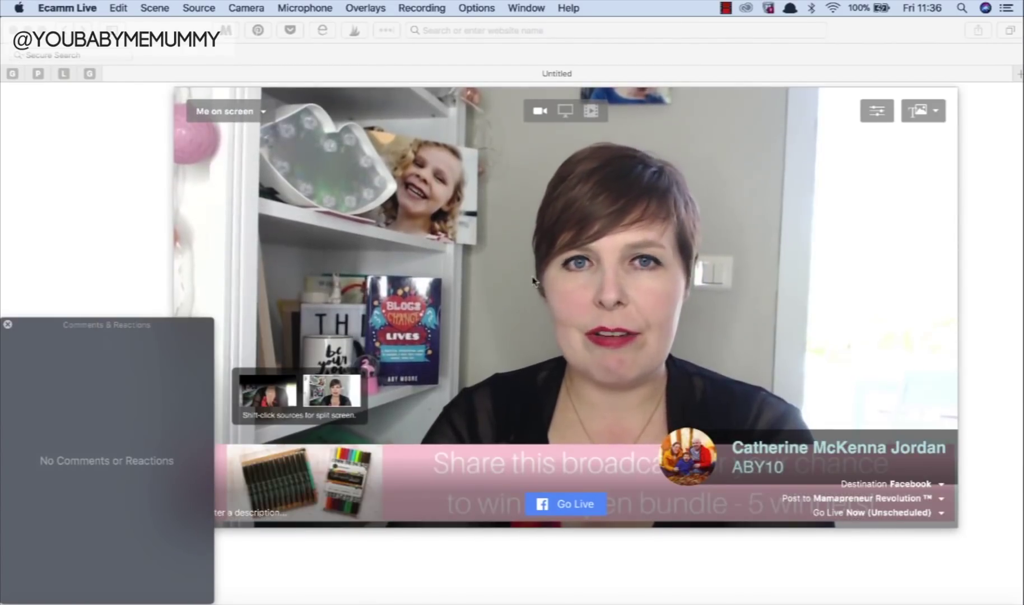
pyautogui.click(227, 110)
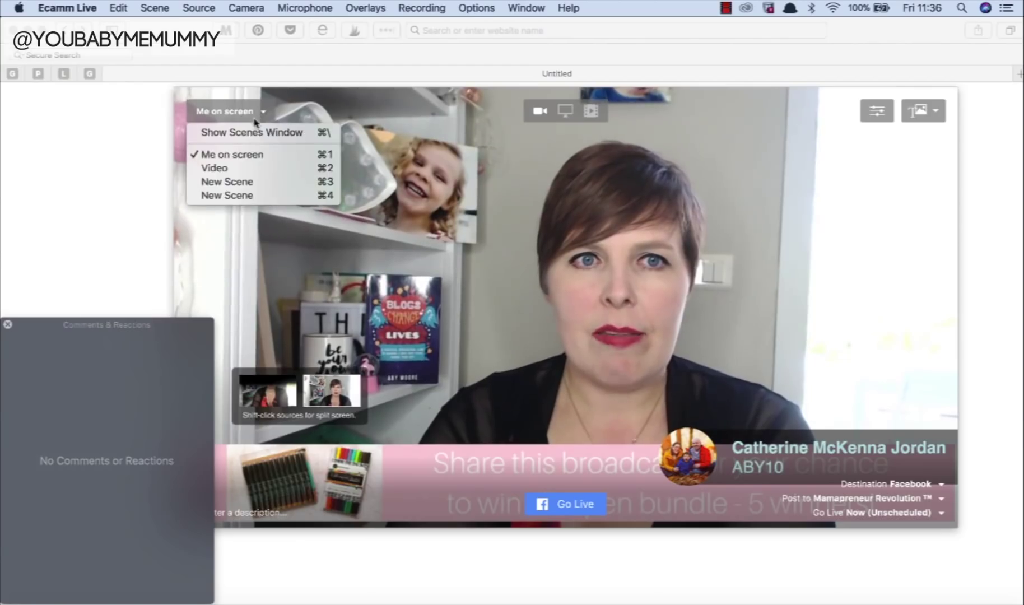
pyautogui.click(253, 168)
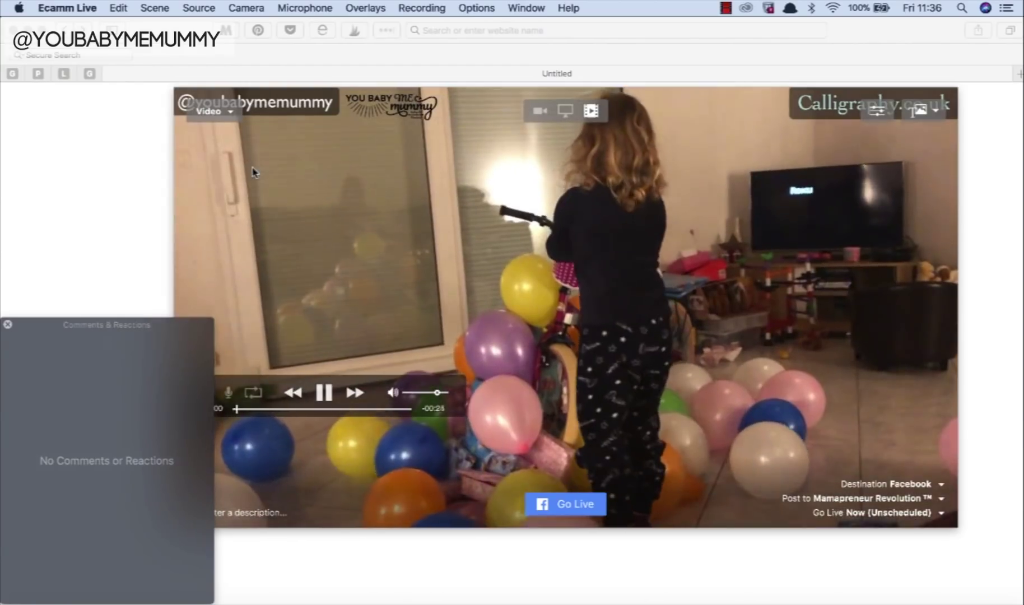
pyautogui.click(227, 111)
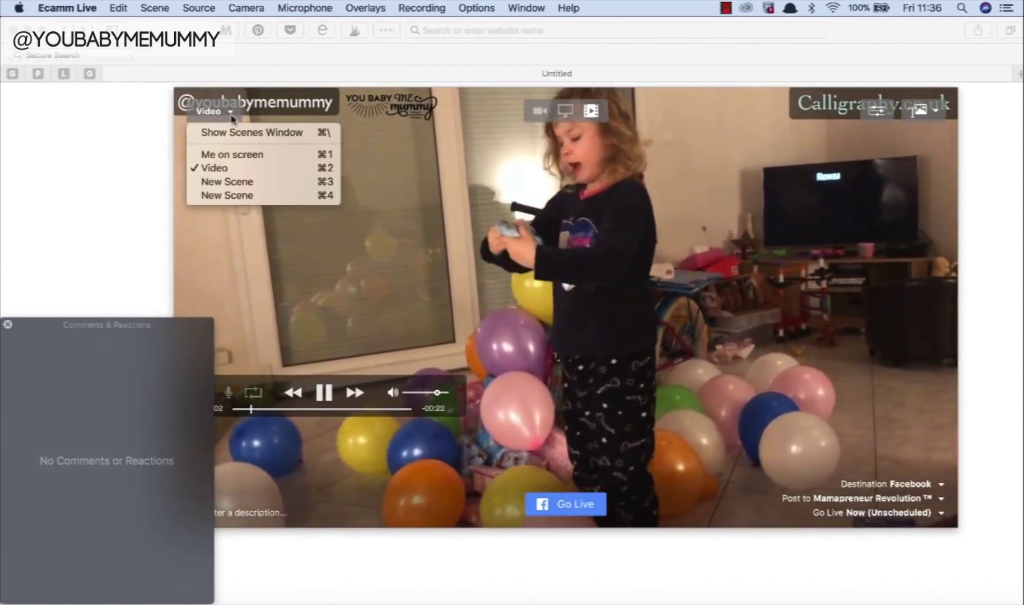
pyautogui.click(245, 181)
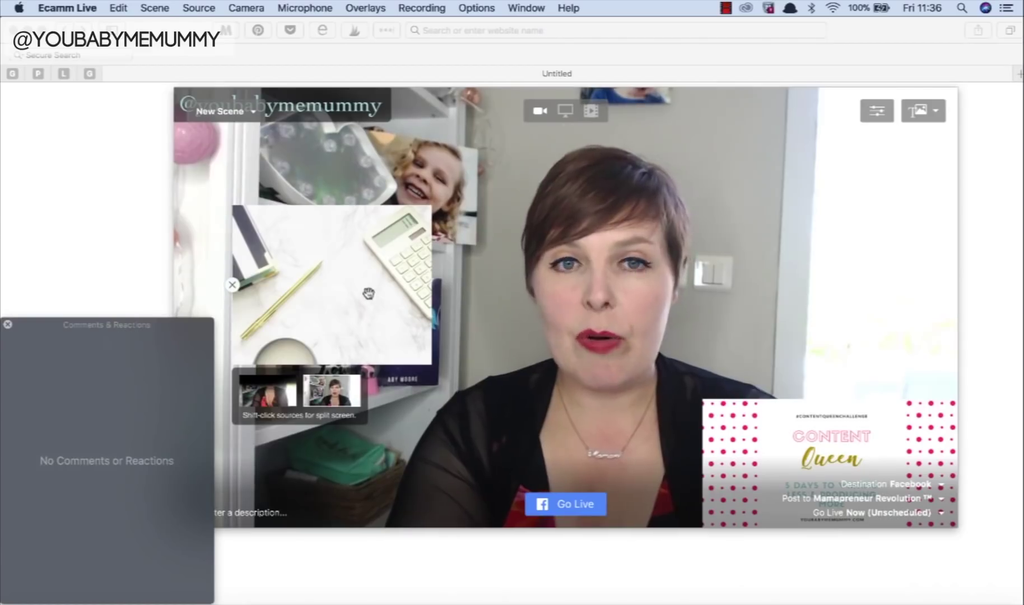
# Step: Move the marble desk image to the right of the preview beside the presenter's head
pyautogui.moveTo(429, 274); pyautogui.dragTo(810, 273)
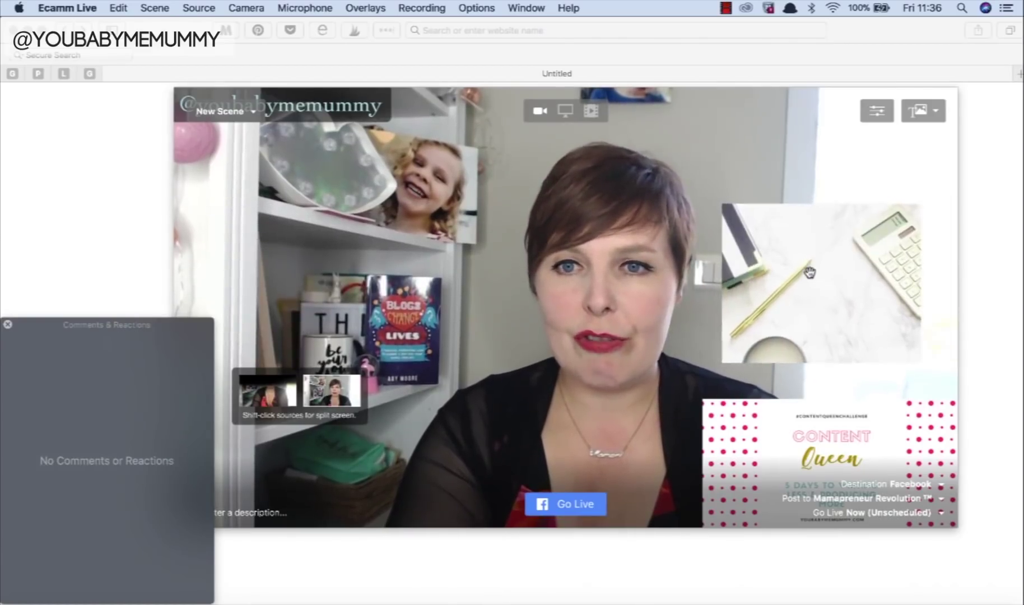
pyautogui.click(231, 113)
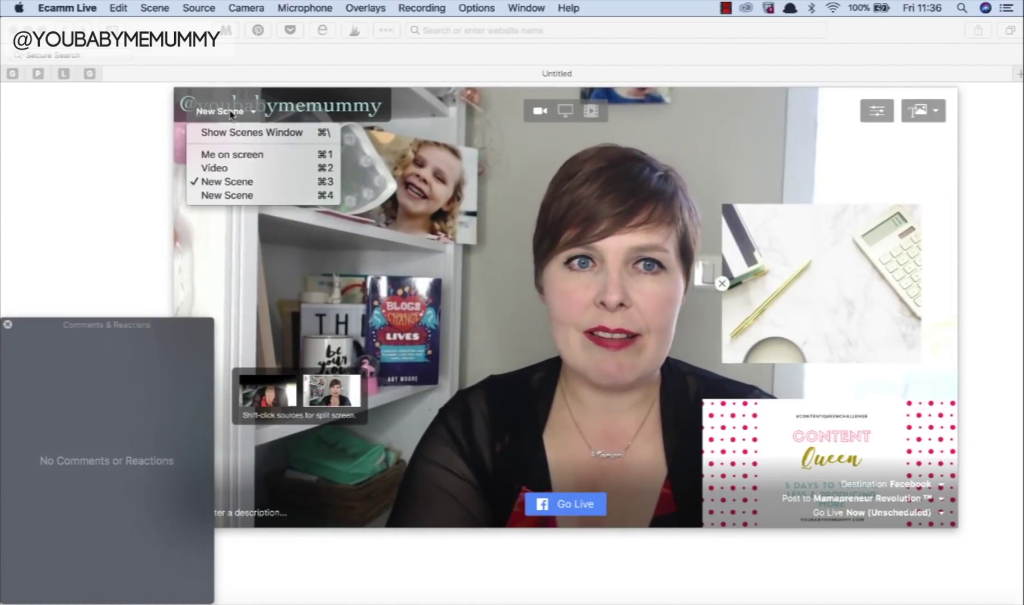
pyautogui.click(235, 183)
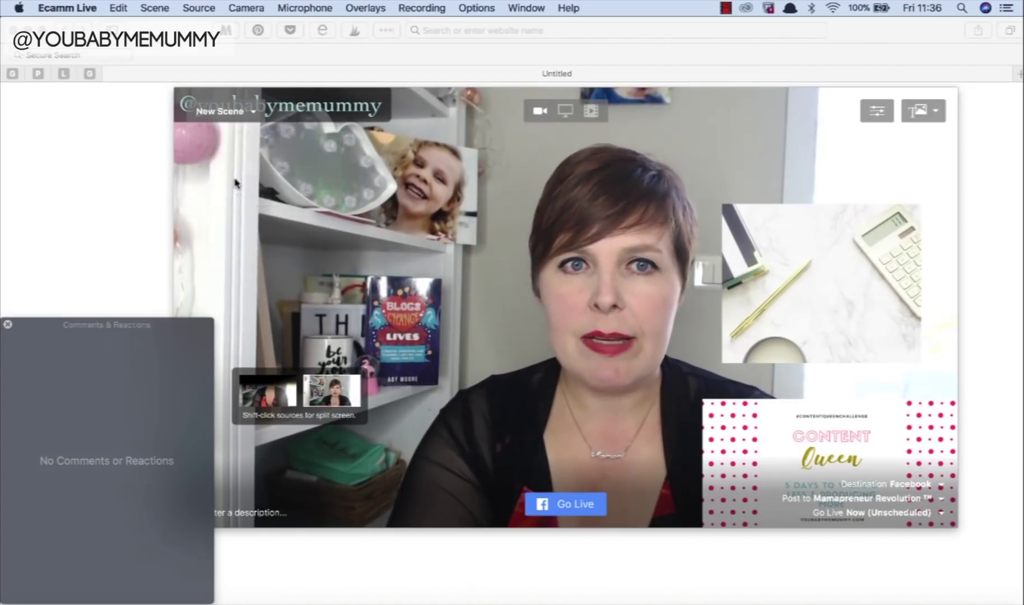
# Step: Flip through the Me on screen and Video scenes, then return to New Scene
pyautogui.click(229, 114)
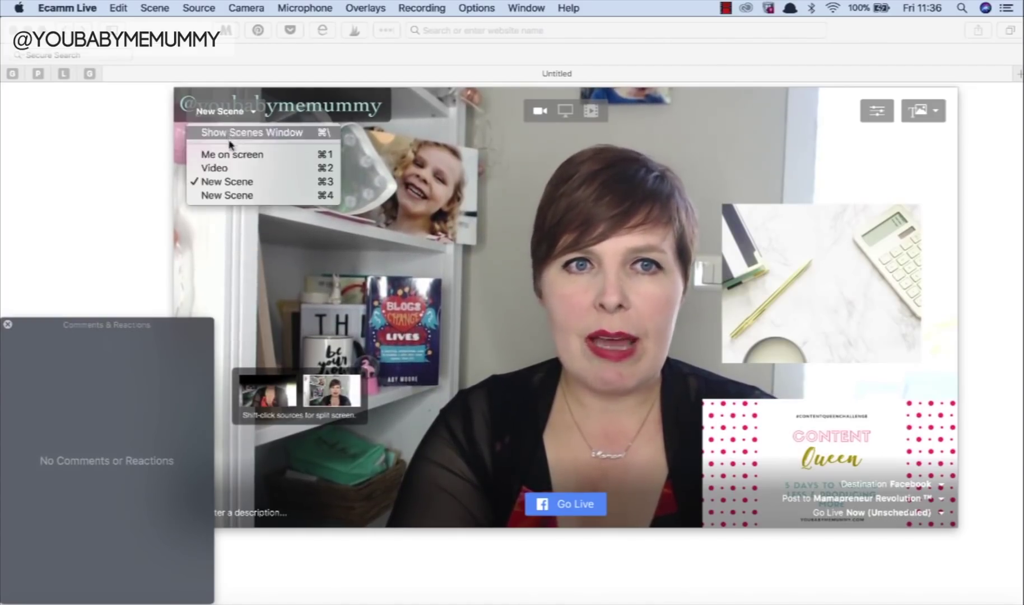
pyautogui.click(234, 151)
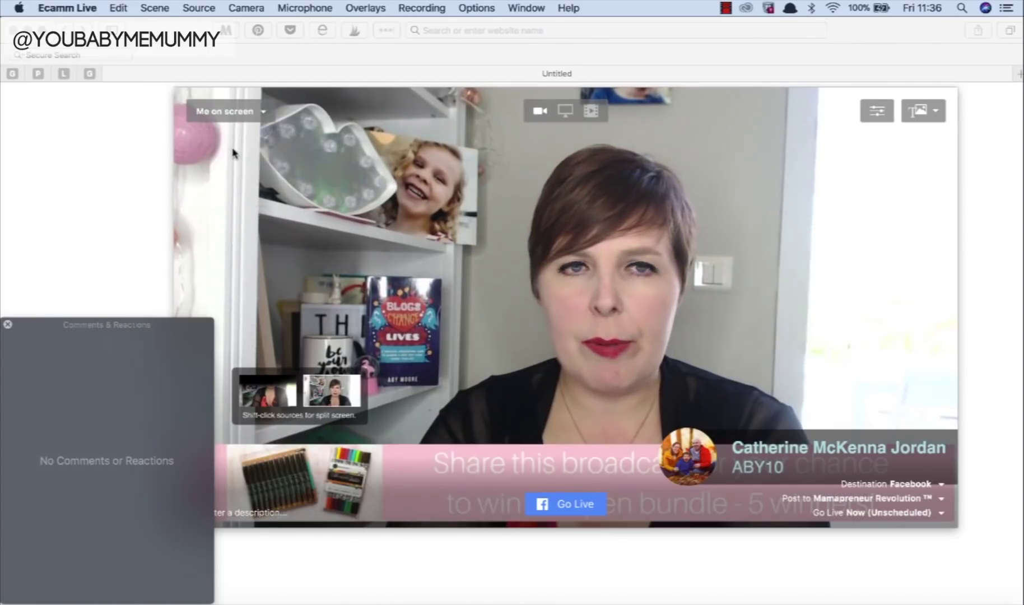
pyautogui.click(230, 114)
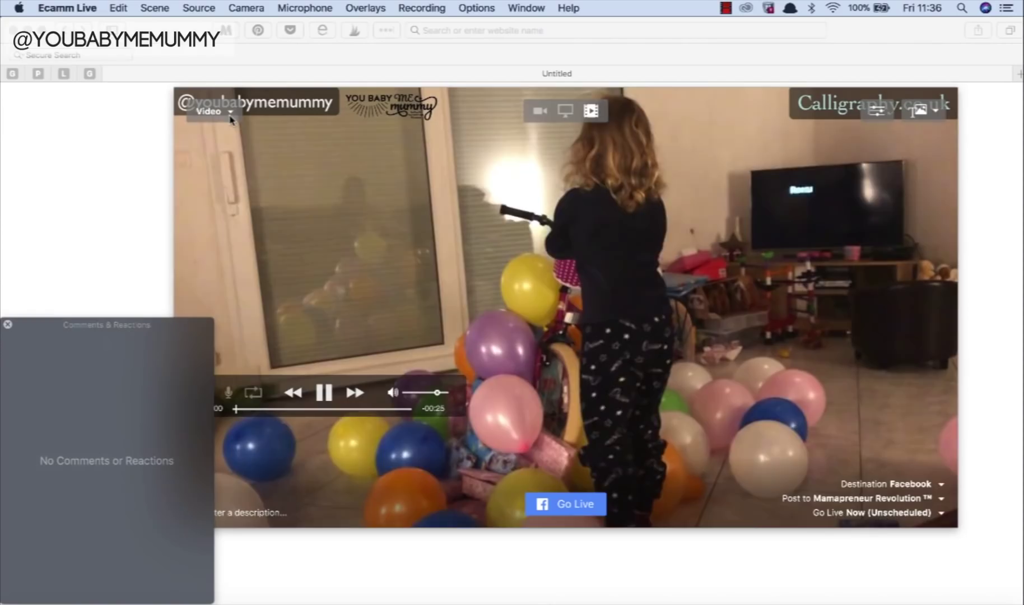
pyautogui.click(219, 112)
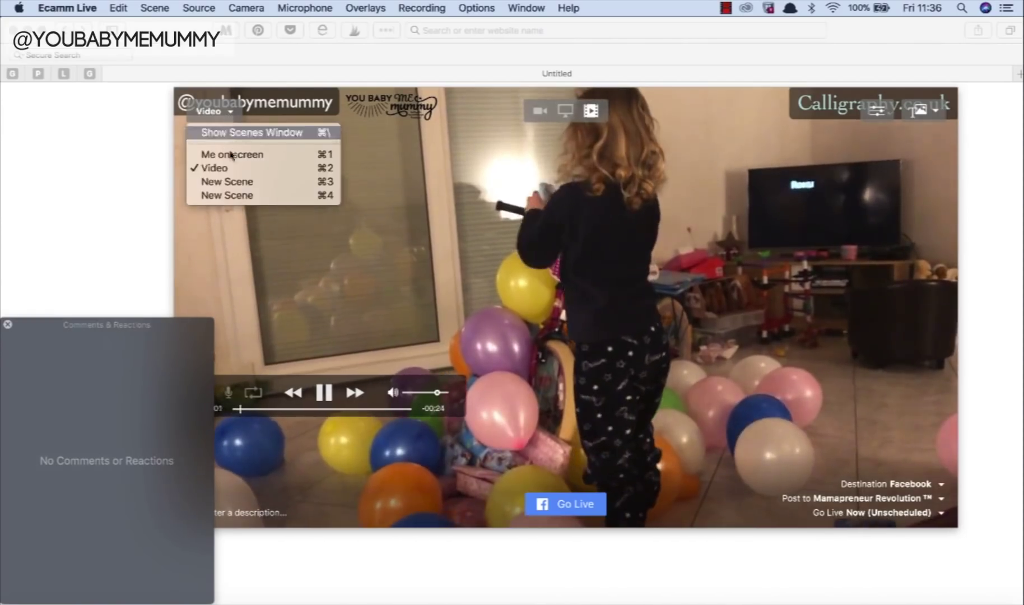
pyautogui.click(232, 181)
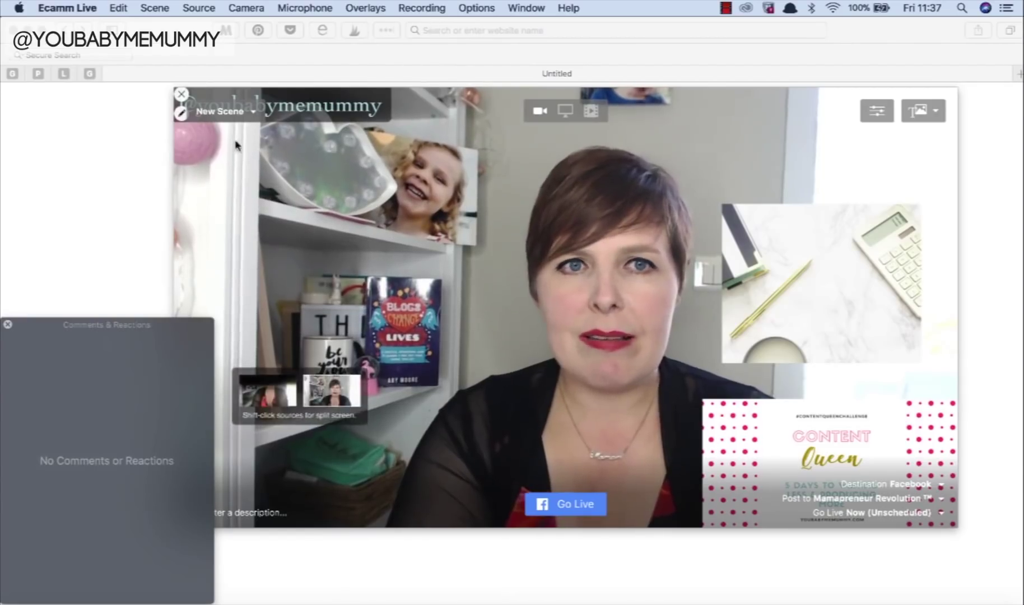
pyautogui.click(220, 111)
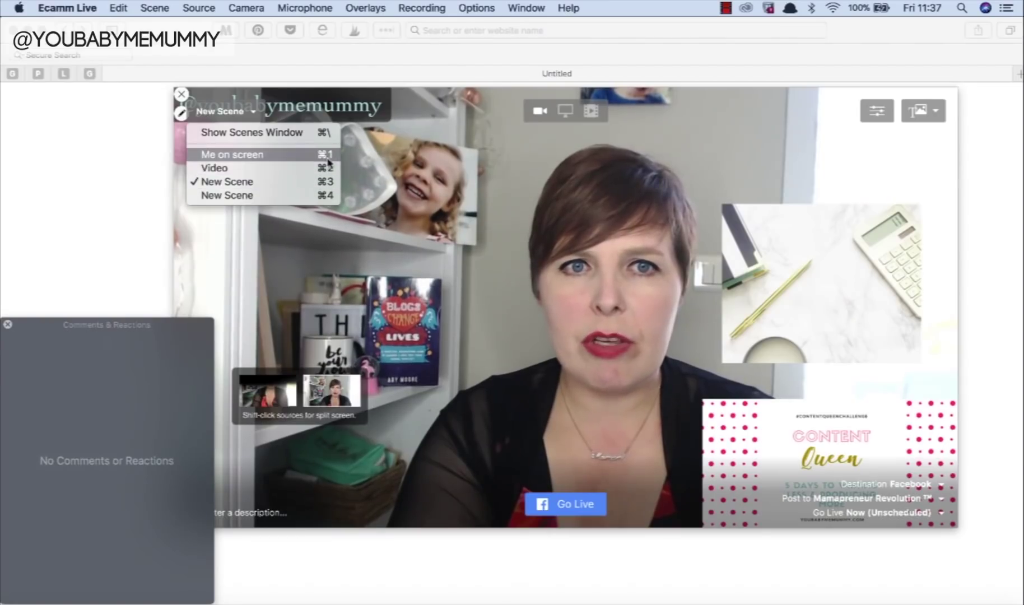
# Step: Switch to the Me on screen scene, briefly trying Video with ⌘2 and back with ⌘1
pyautogui.click(300, 160)
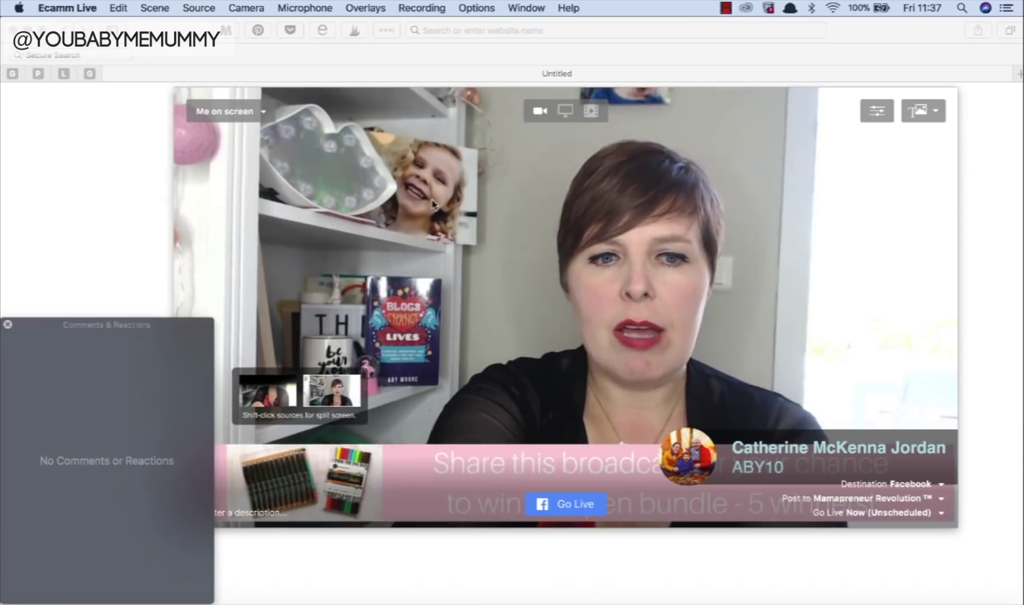
pyautogui.press('super+2')
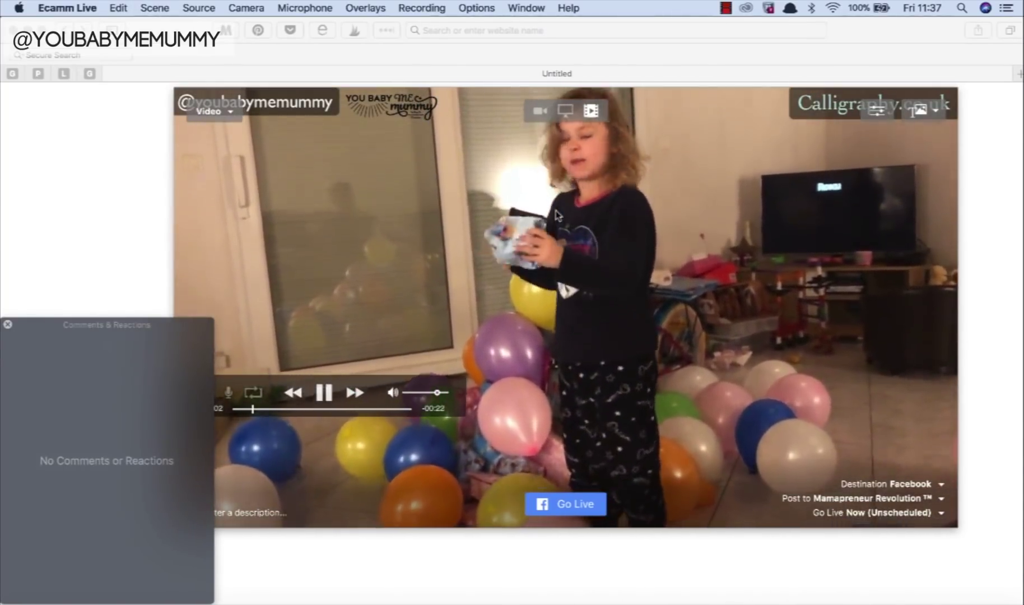
pyautogui.press('super+1')
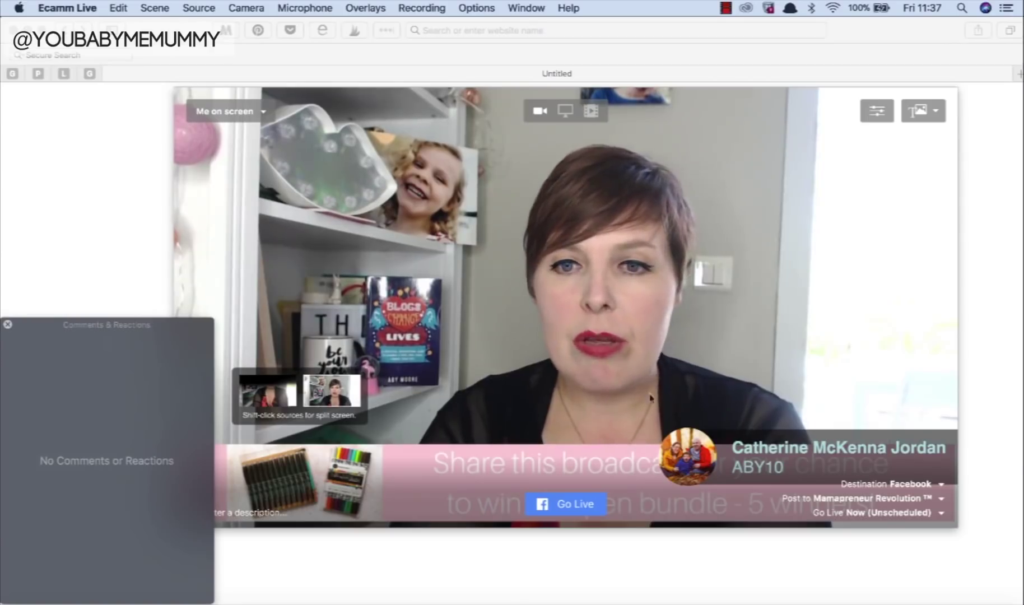
# Step: Raise the name lower-third above the pink banner, lift the comments window, and type 'blah' as description
pyautogui.moveTo(765, 446); pyautogui.dragTo(763, 374)
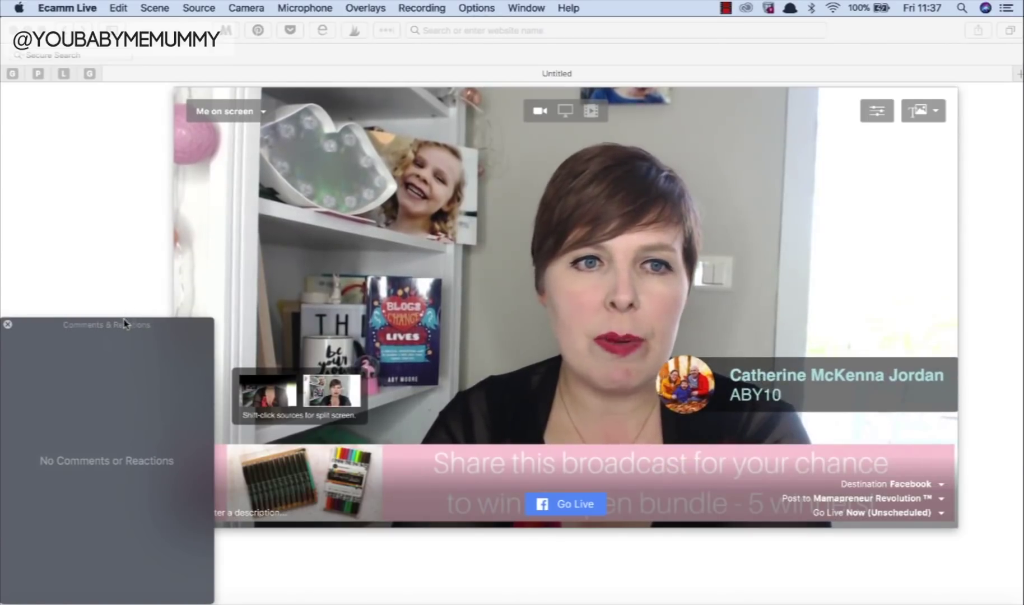
pyautogui.moveTo(125, 323); pyautogui.dragTo(130, 143)
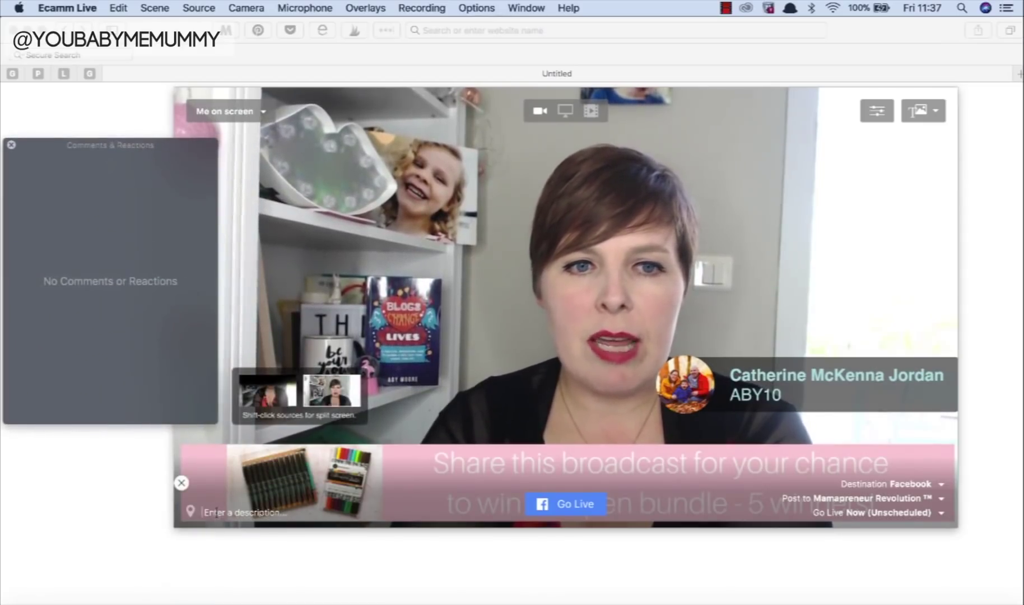
pyautogui.write('bla')
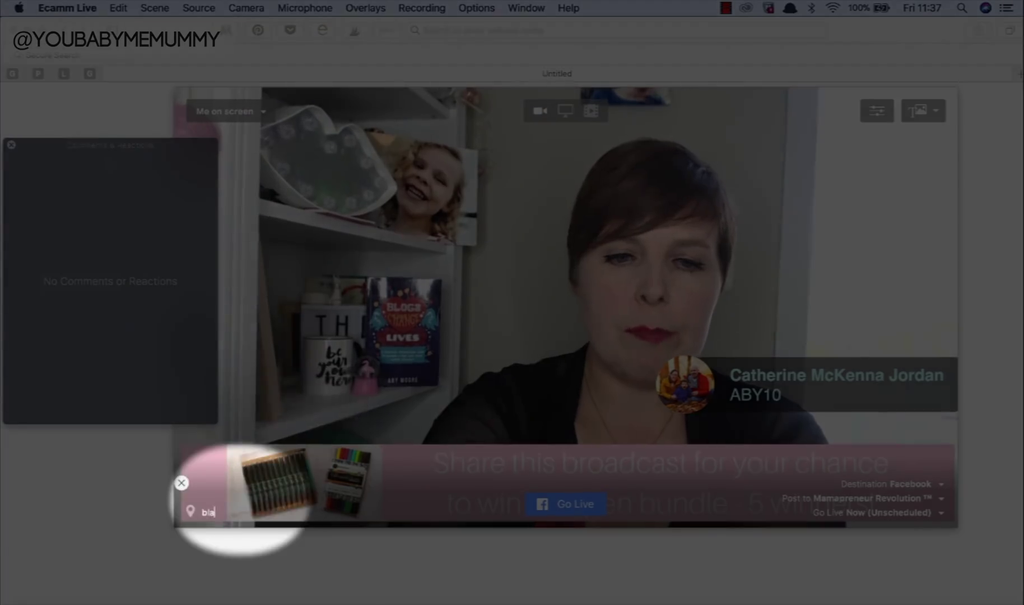
pyautogui.write('h')
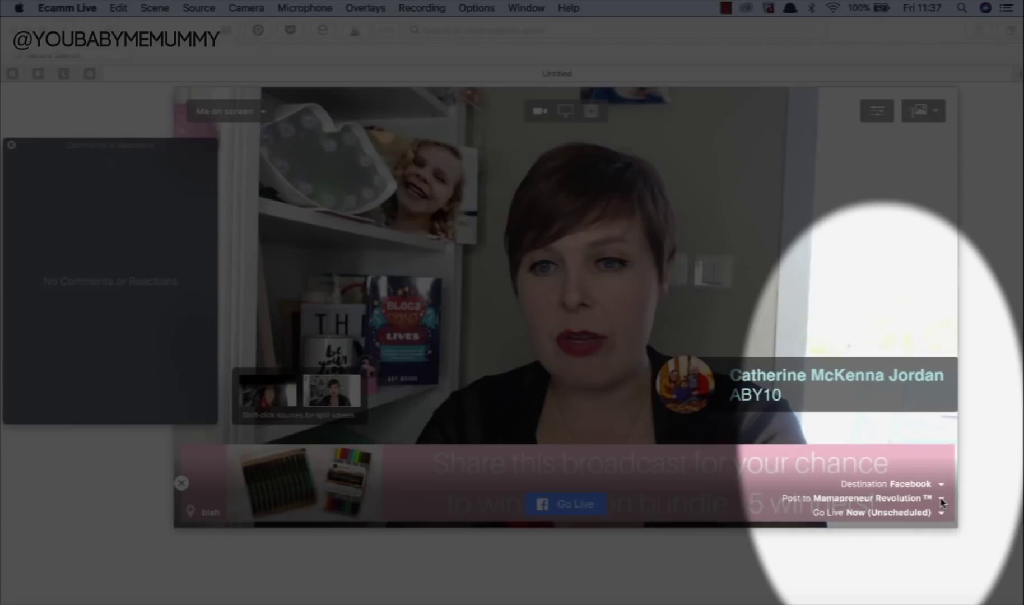
# Step: Keep Mamapreneur Revolution ™ as the Post to destination and review the Go Live timing choices
pyautogui.click(942, 501)
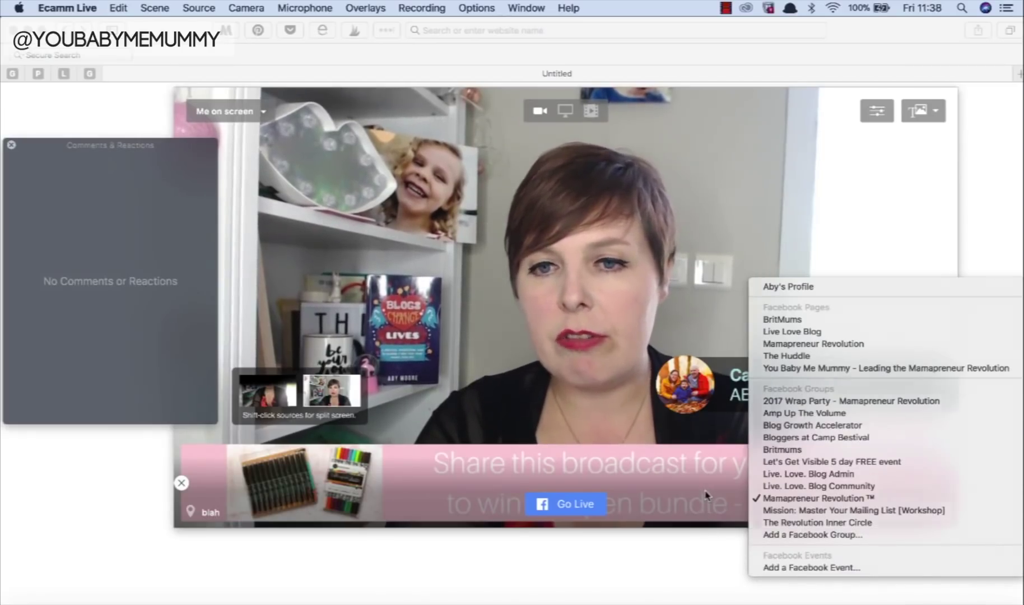
pyautogui.click(857, 496)
pyautogui.click(942, 514)
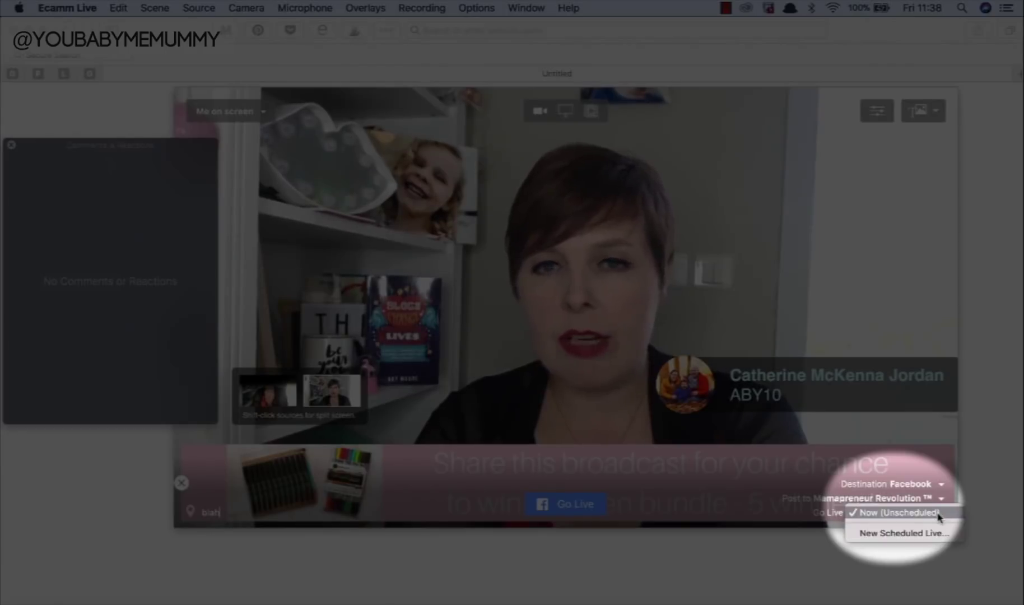
pyautogui.click(933, 533)
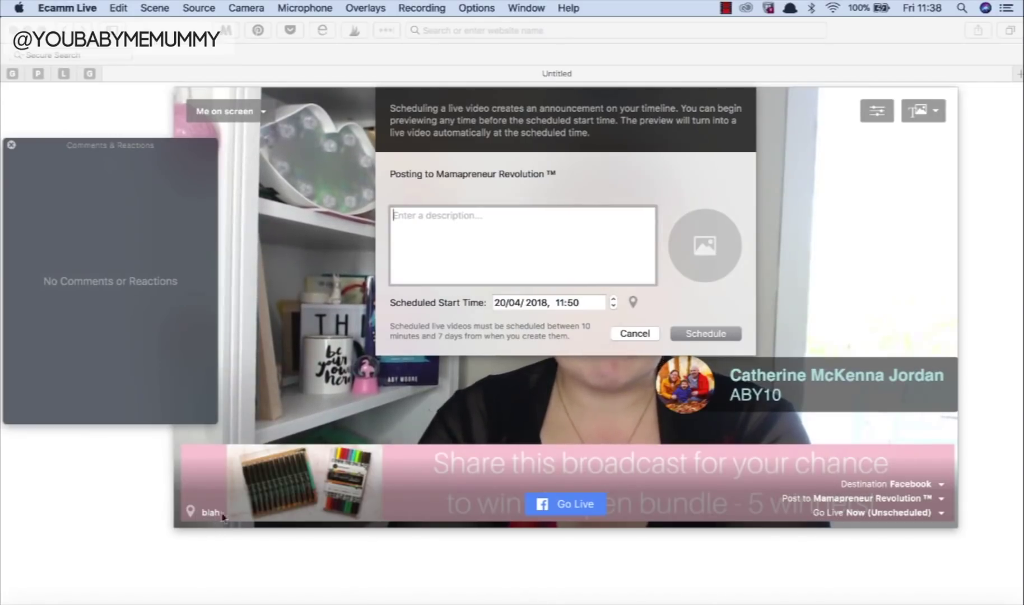
pyautogui.click(706, 245)
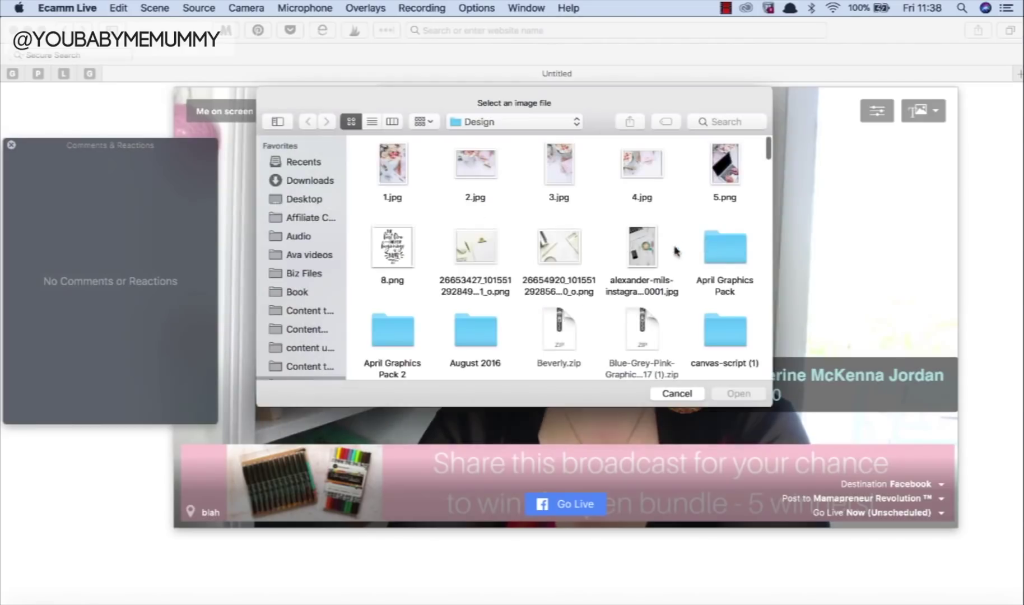
pyautogui.click(395, 166)
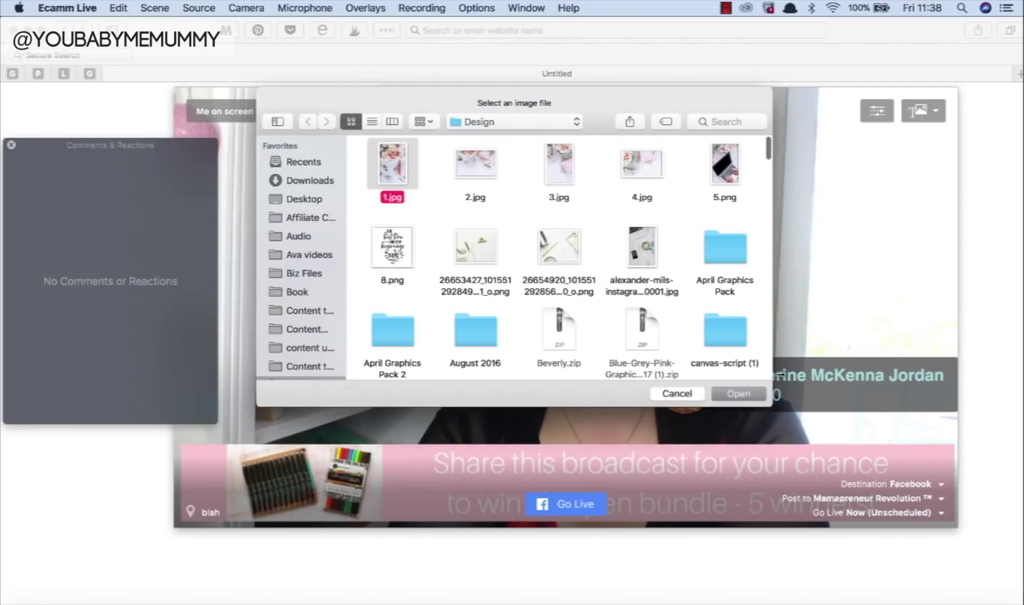
pyautogui.click(740, 393)
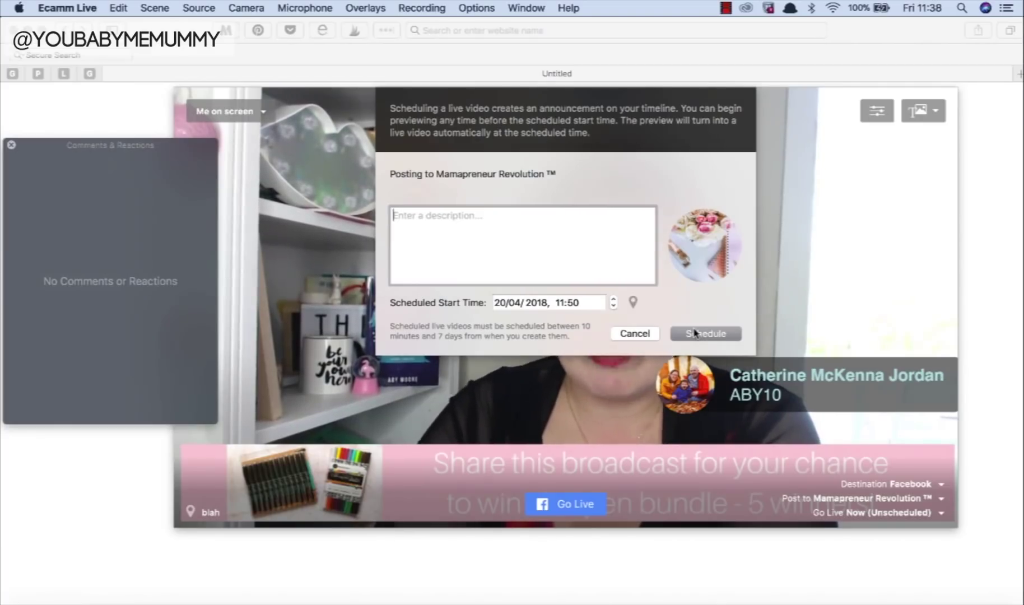
pyautogui.click(640, 334)
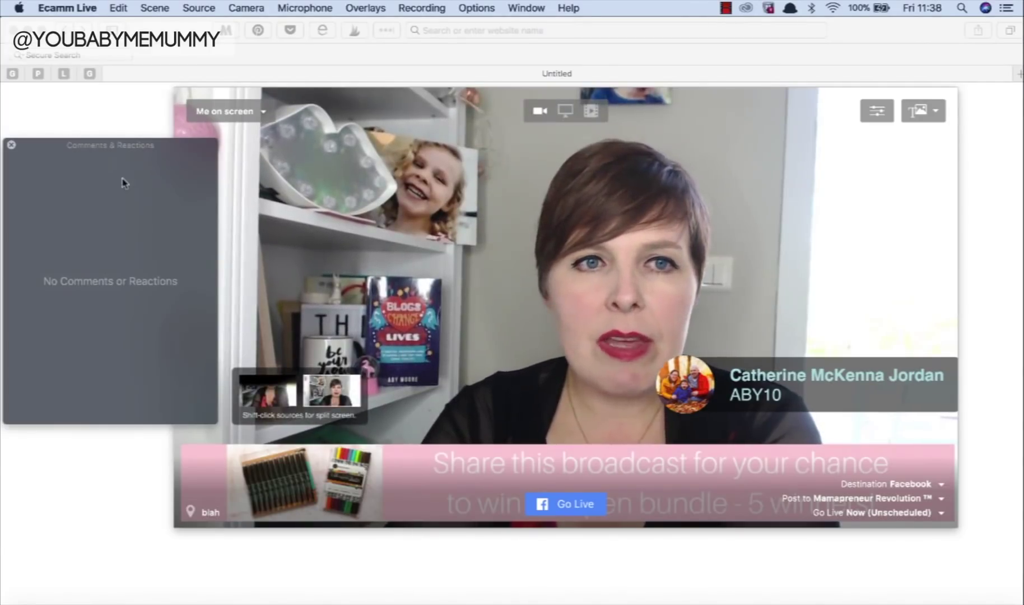
# Step: Drag the comments panel over the video's left side and the comment overlay toward the preview centre
pyautogui.moveTo(114, 145); pyautogui.dragTo(231, 161)
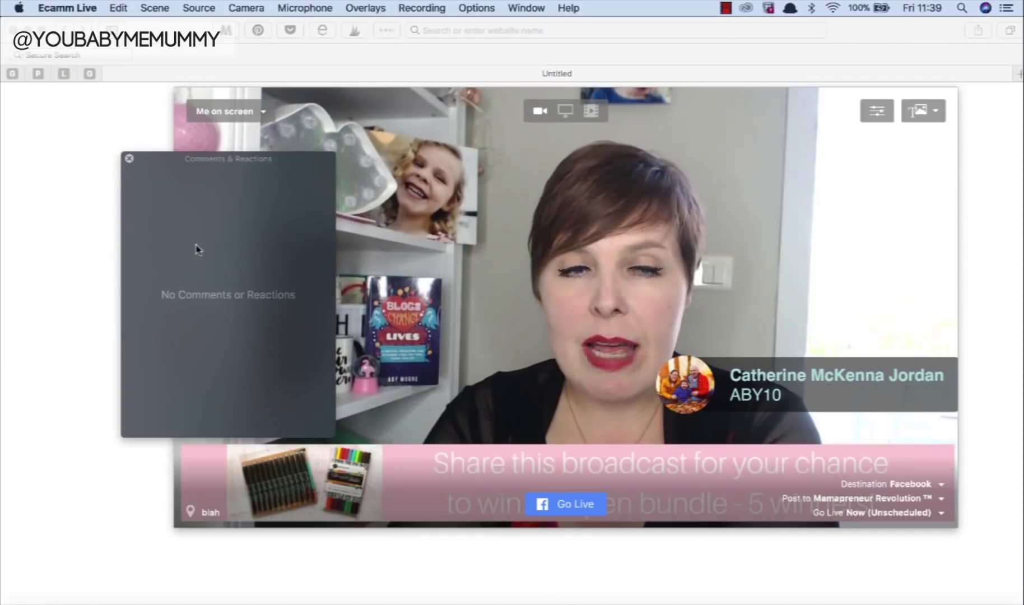
pyautogui.moveTo(777, 375); pyautogui.dragTo(799, 391)
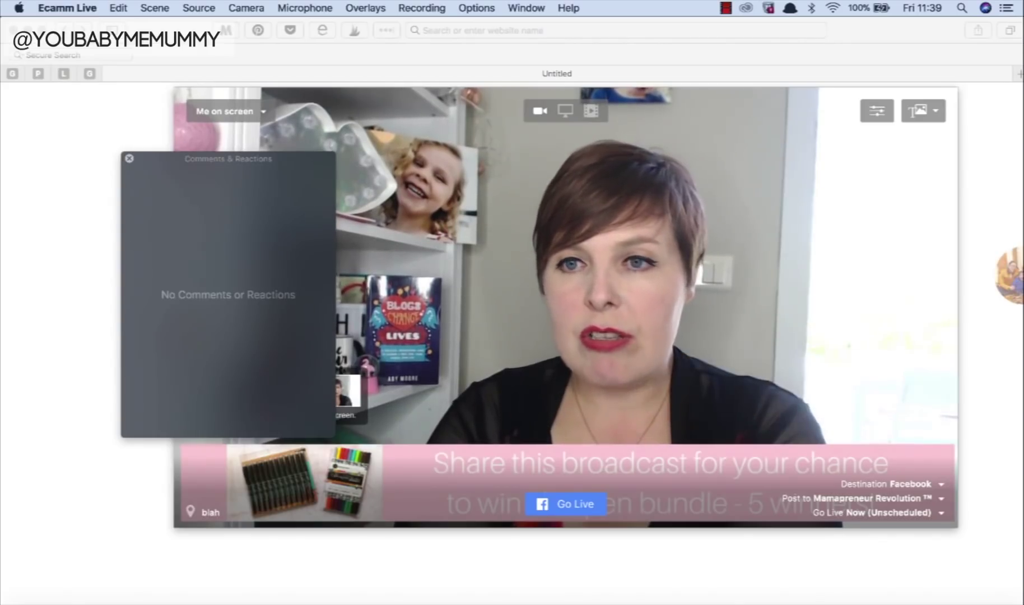
# Step: Remove the viewer comment overlay and drag the pink share banner off the video
pyautogui.click(646, 391)
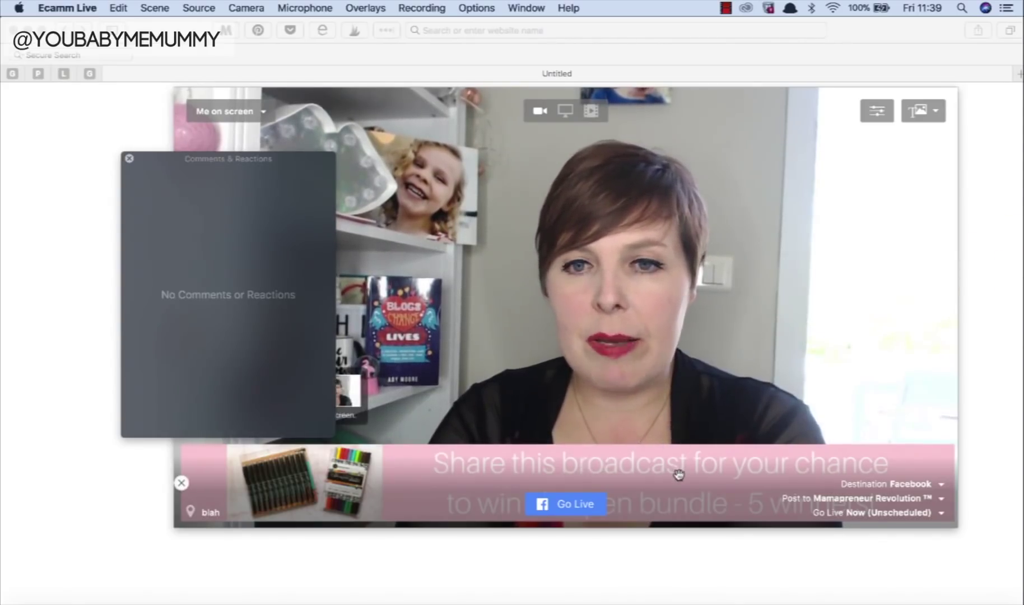
pyautogui.moveTo(679, 475); pyautogui.dragTo(654, 279)
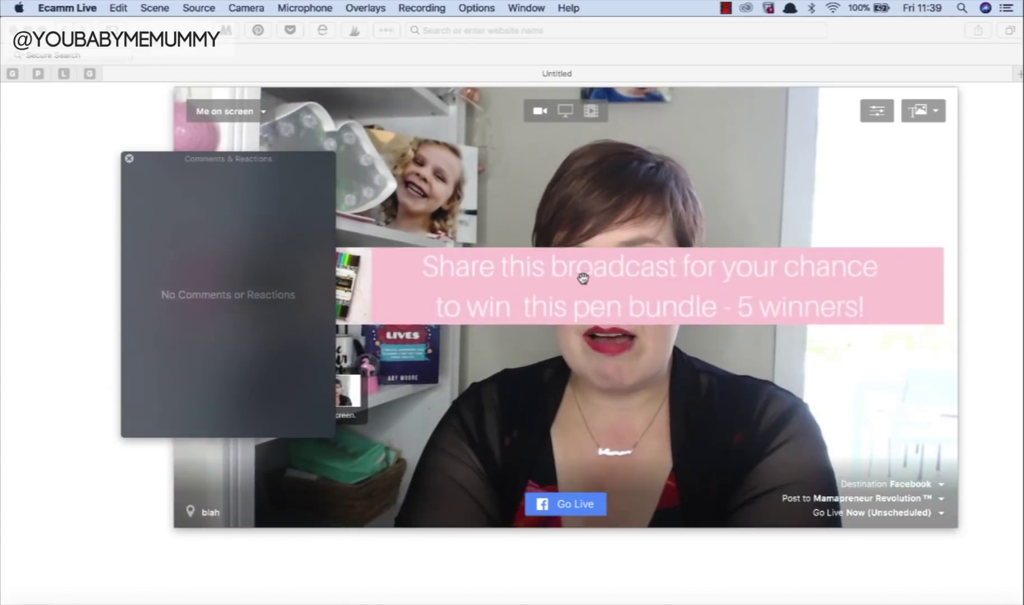
pyautogui.moveTo(583, 278); pyautogui.dragTo(436, 600)
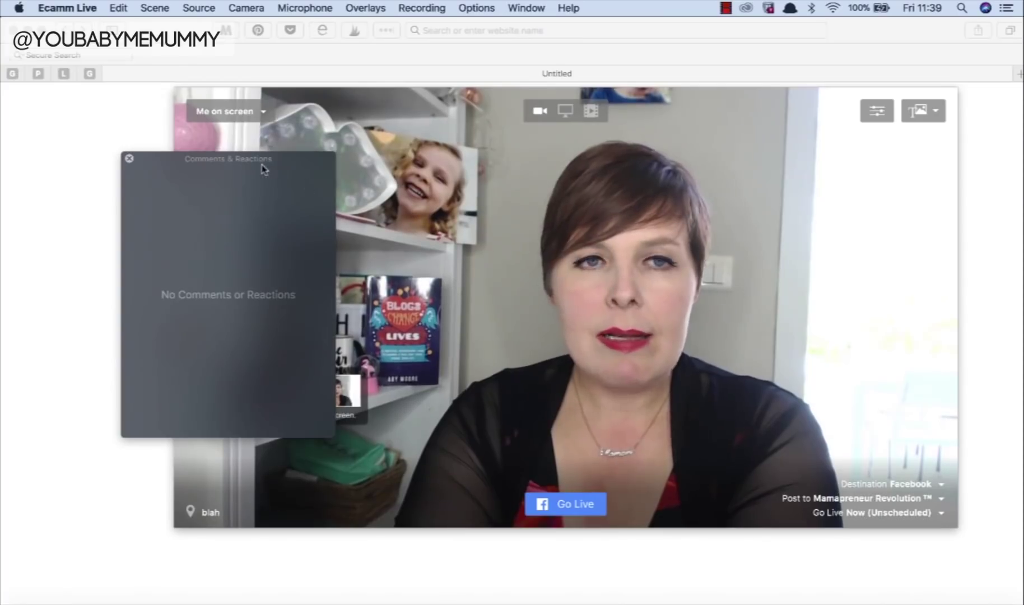
# Step: Move the comments panel further left and briefly check the microphone and movie Sound Levels
pyautogui.moveTo(263, 168); pyautogui.dragTo(194, 177)
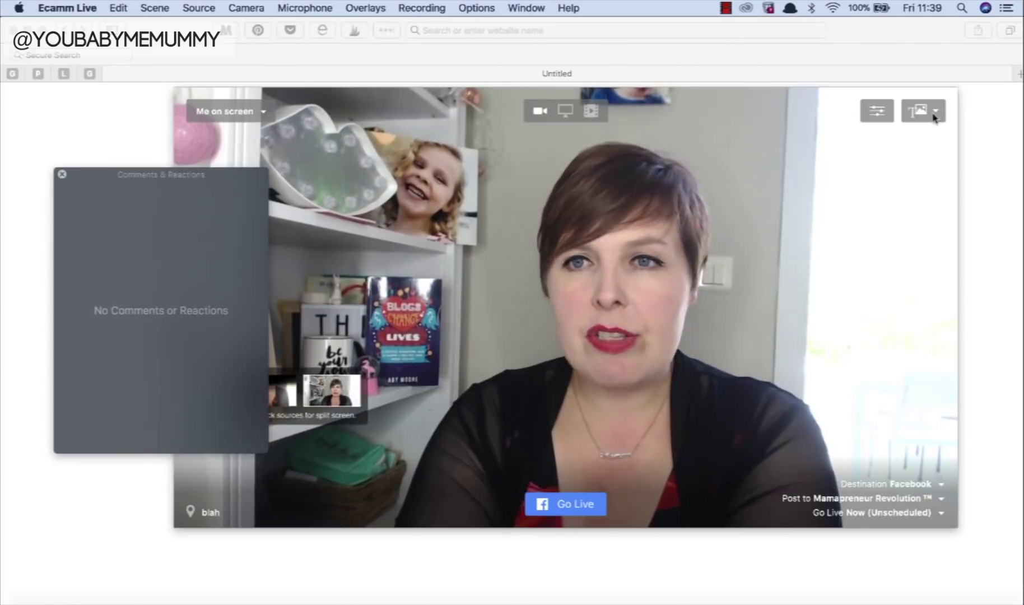
pyautogui.click(879, 112)
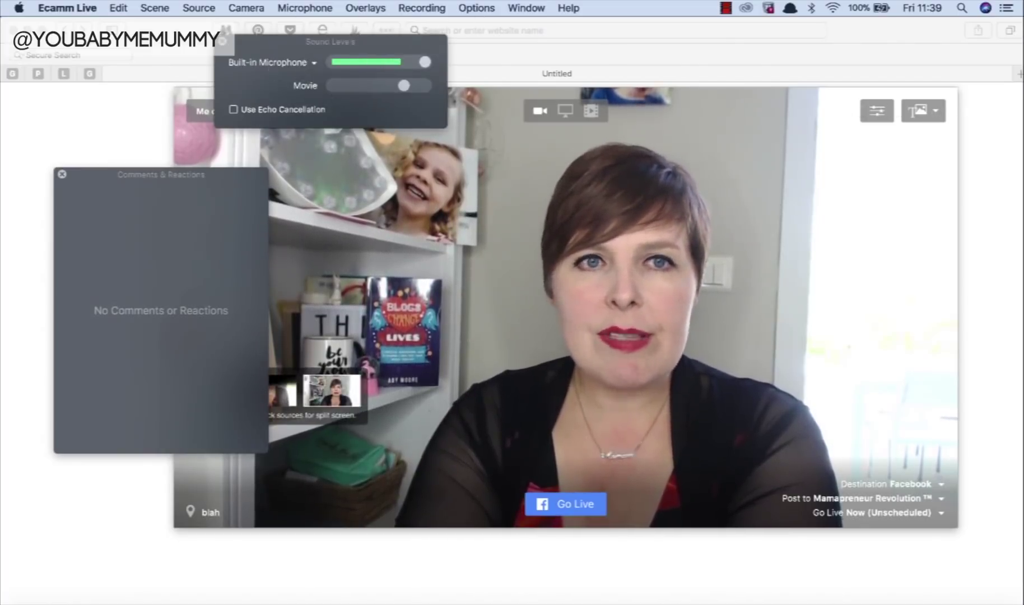
pyautogui.click(222, 41)
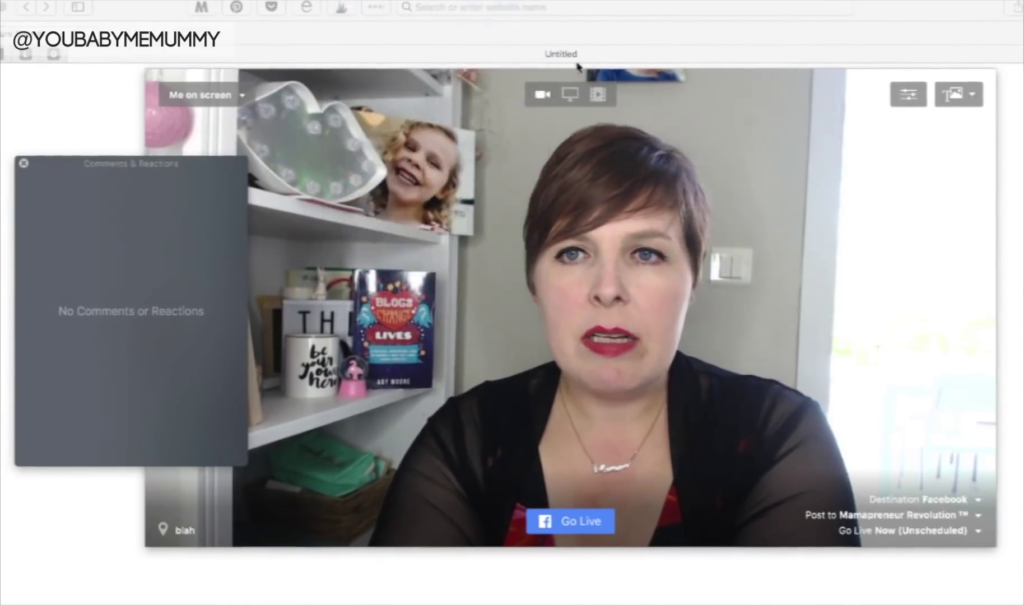
pyautogui.click(970, 96)
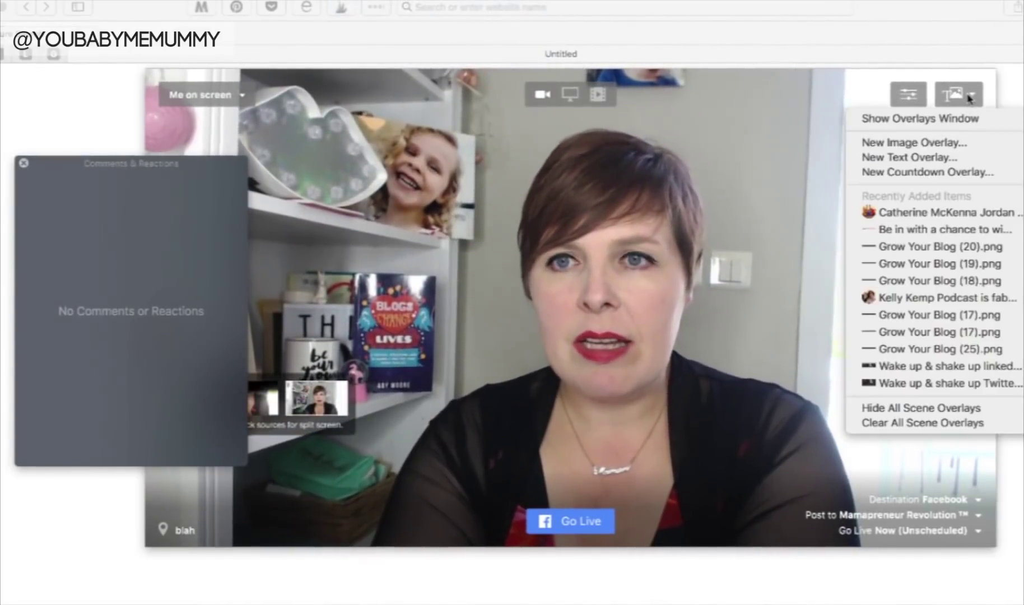
pyautogui.click(969, 96)
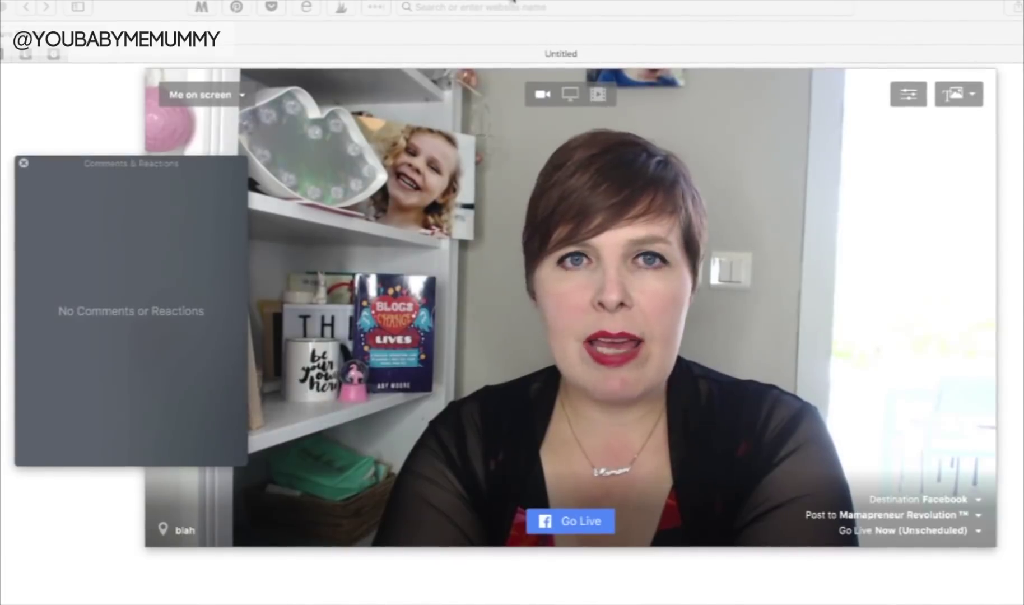
pyautogui.click(387, 1)
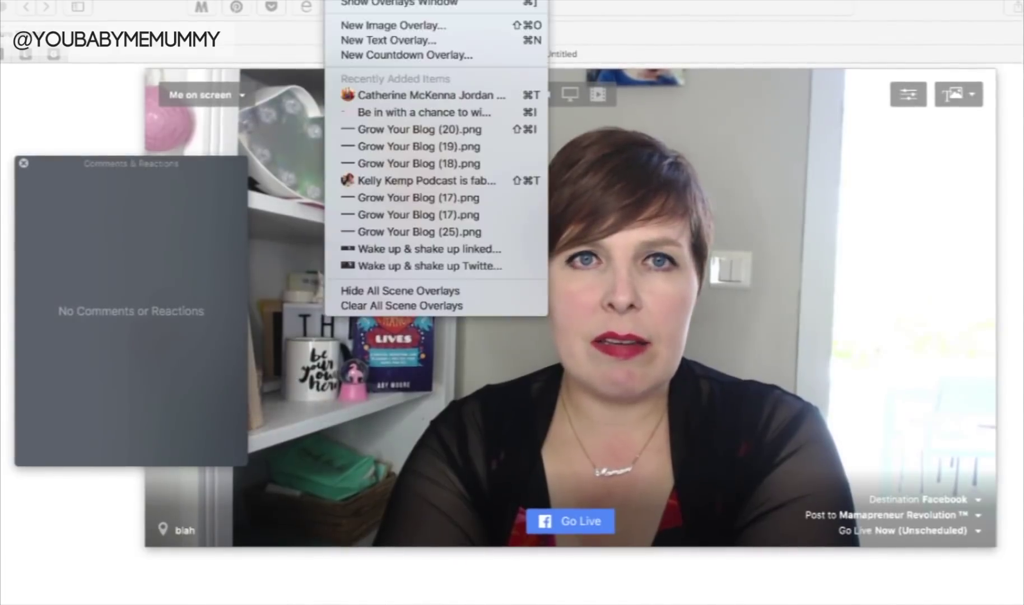
pyautogui.click(379, 3)
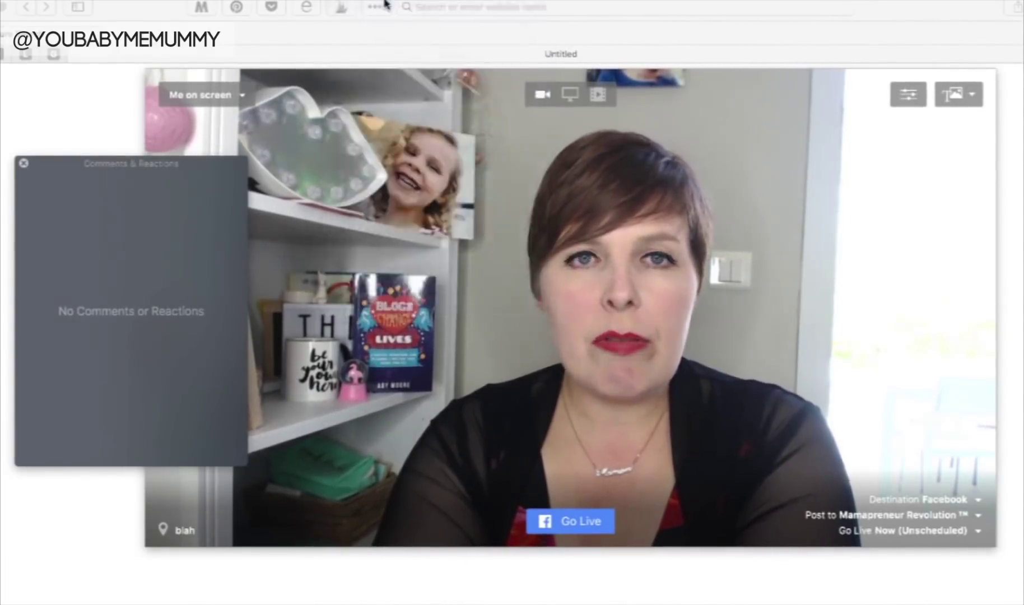
pyautogui.click(158, 316)
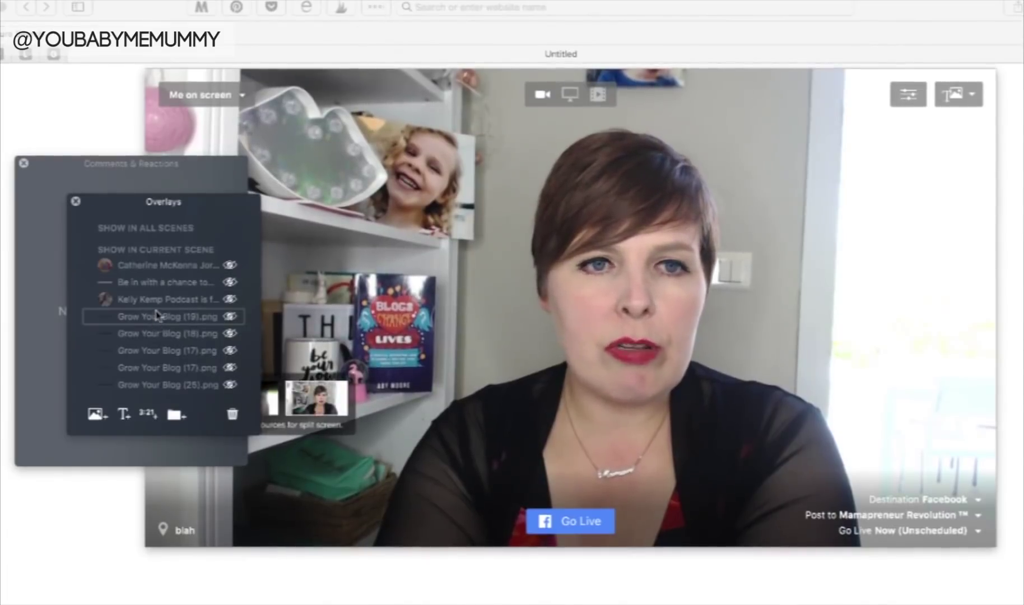
pyautogui.click(228, 317)
pyautogui.click(229, 317)
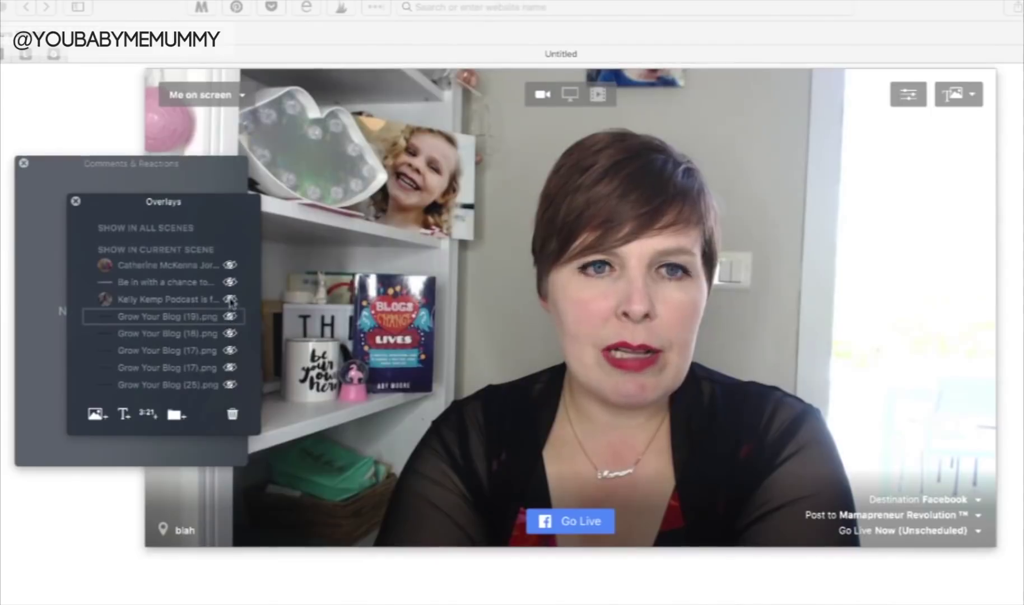
pyautogui.click(230, 300)
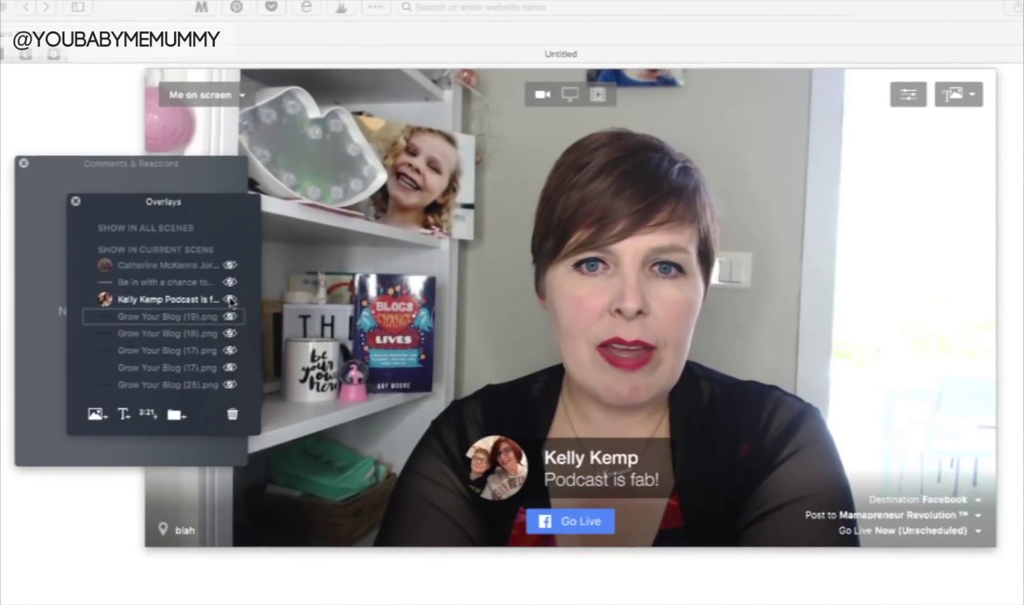
pyautogui.click(229, 300)
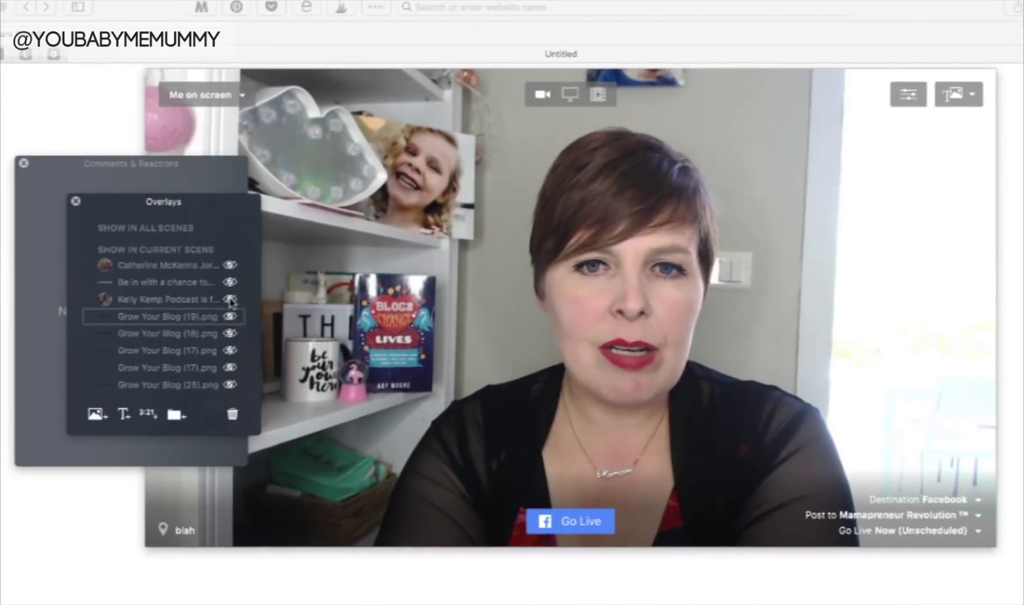
pyautogui.click(230, 351)
pyautogui.click(230, 351)
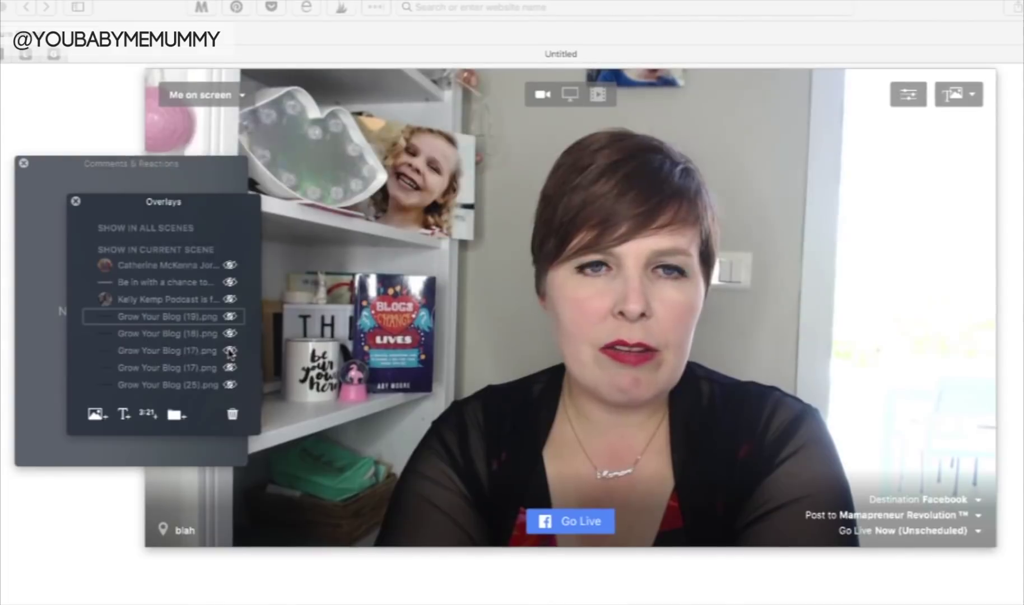
pyautogui.click(230, 266)
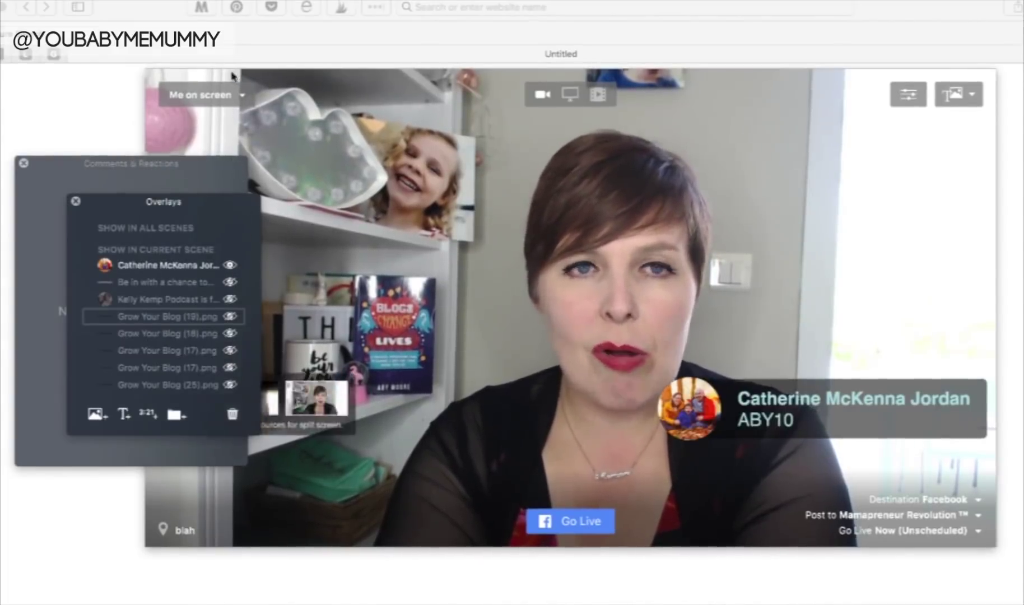
pyautogui.click(230, 266)
pyautogui.scroll(-3, 213, 367)
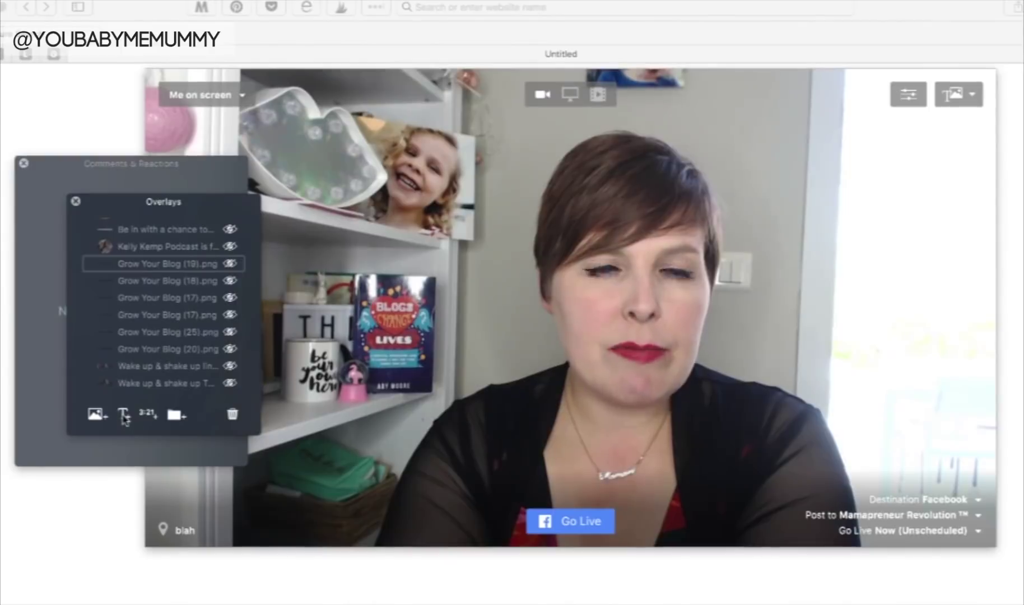
pyautogui.click(75, 202)
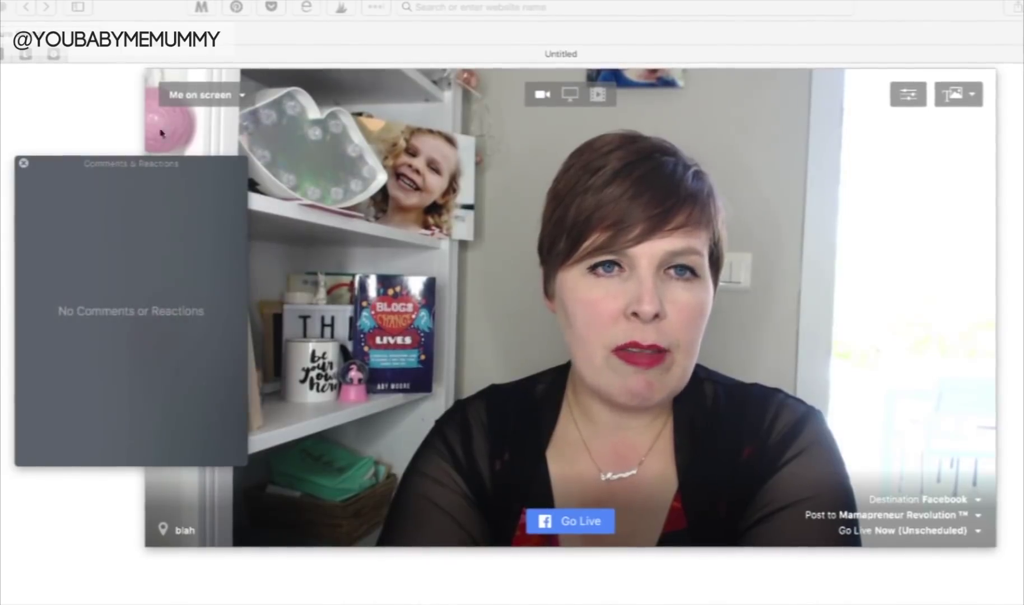
# Step: Add 4.jpg from the Design folder as an image overlay, then drag it off the presenter's video
pyautogui.click(336, 1)
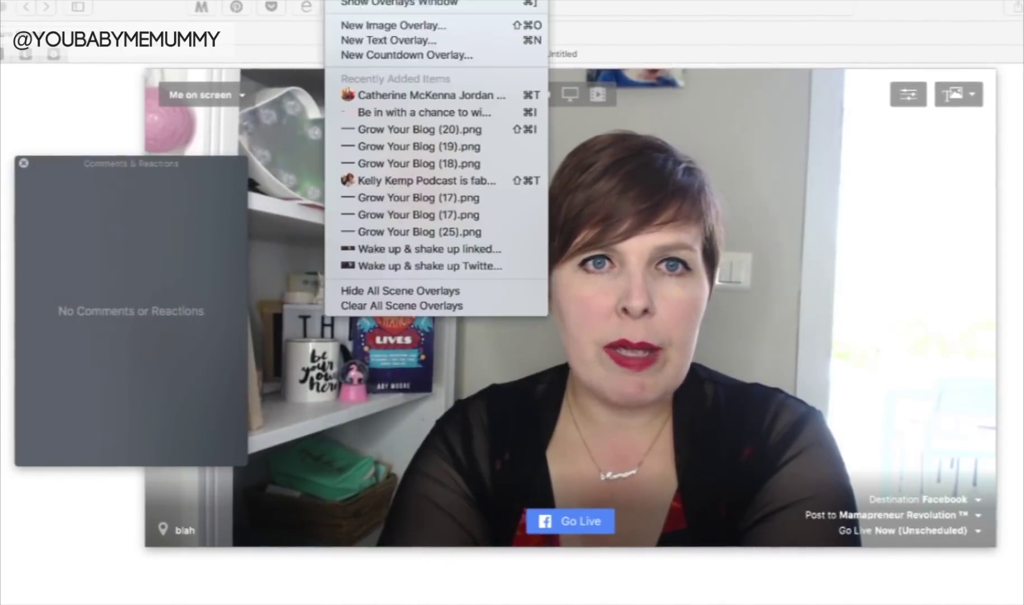
pyautogui.click(374, 28)
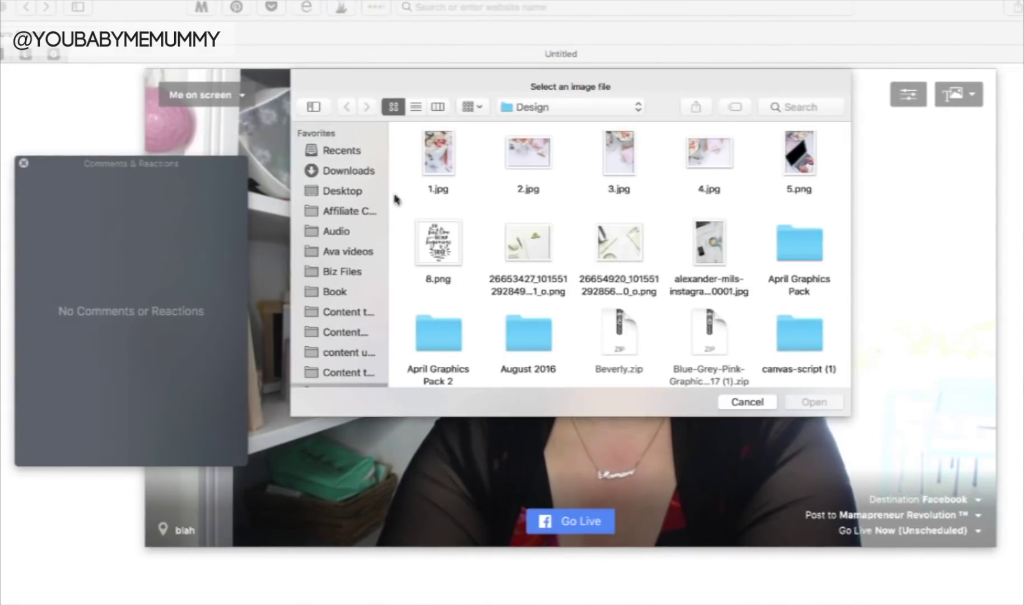
pyautogui.click(717, 156)
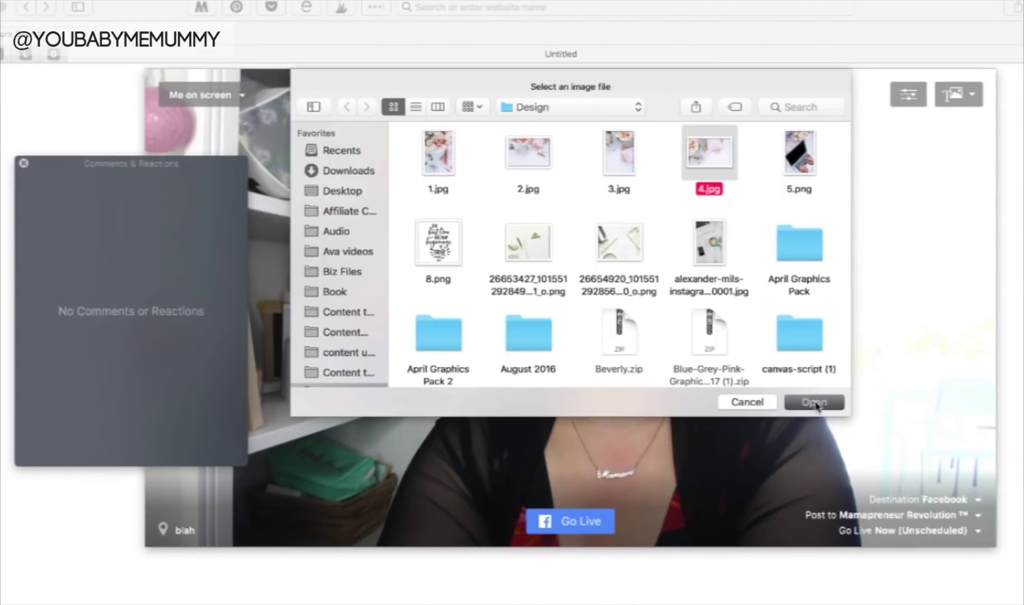
pyautogui.click(814, 402)
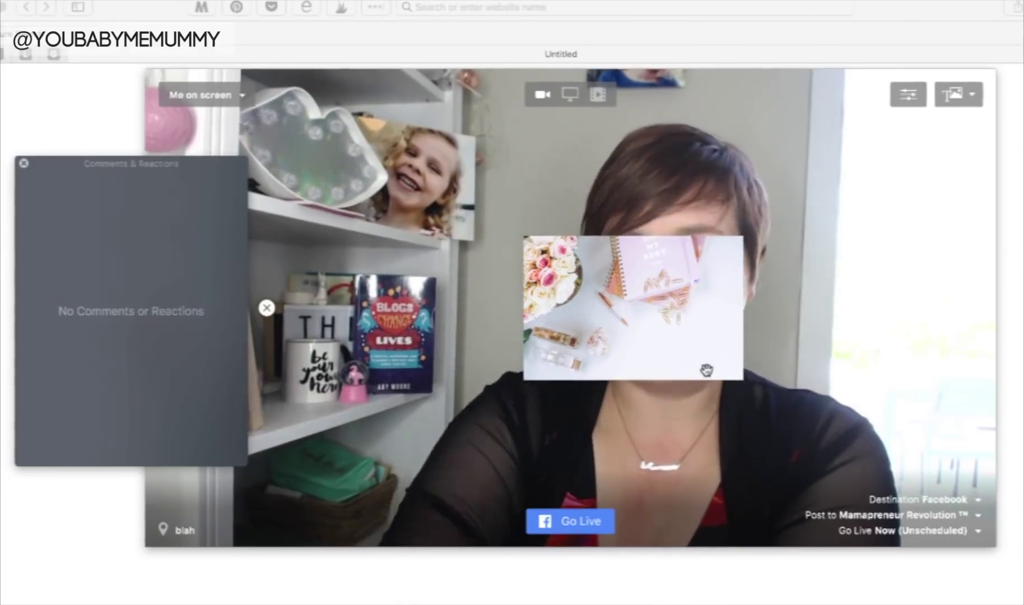
pyautogui.moveTo(665, 343); pyautogui.dragTo(392, 588)
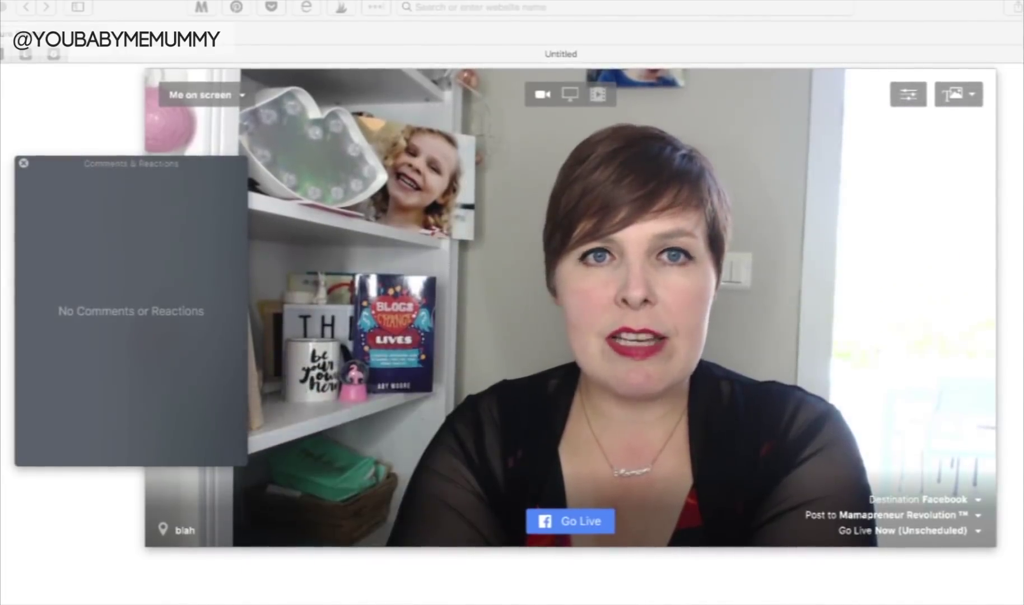
pyautogui.click(348, 1)
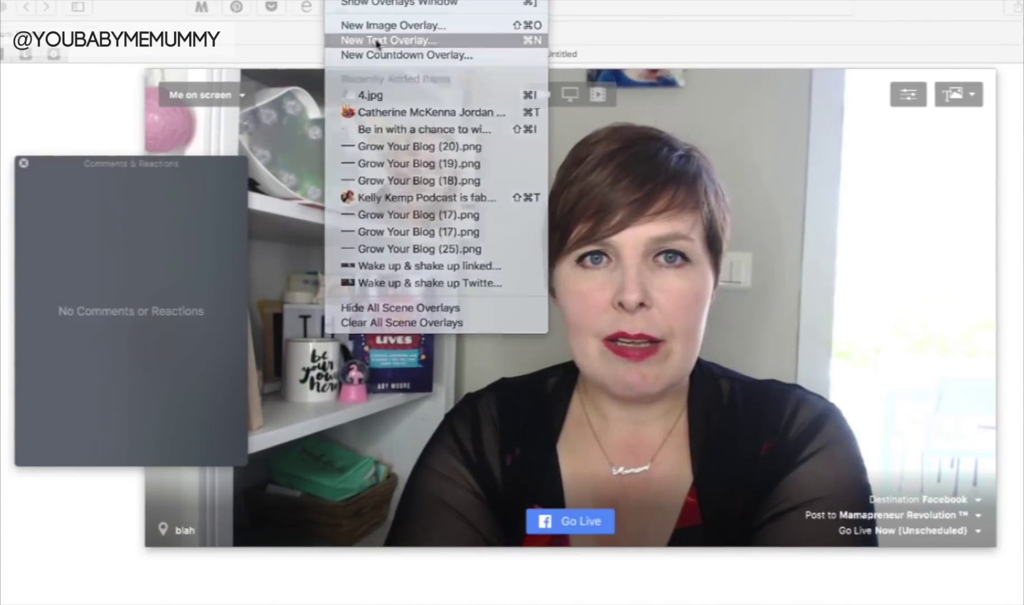
pyautogui.click(377, 41)
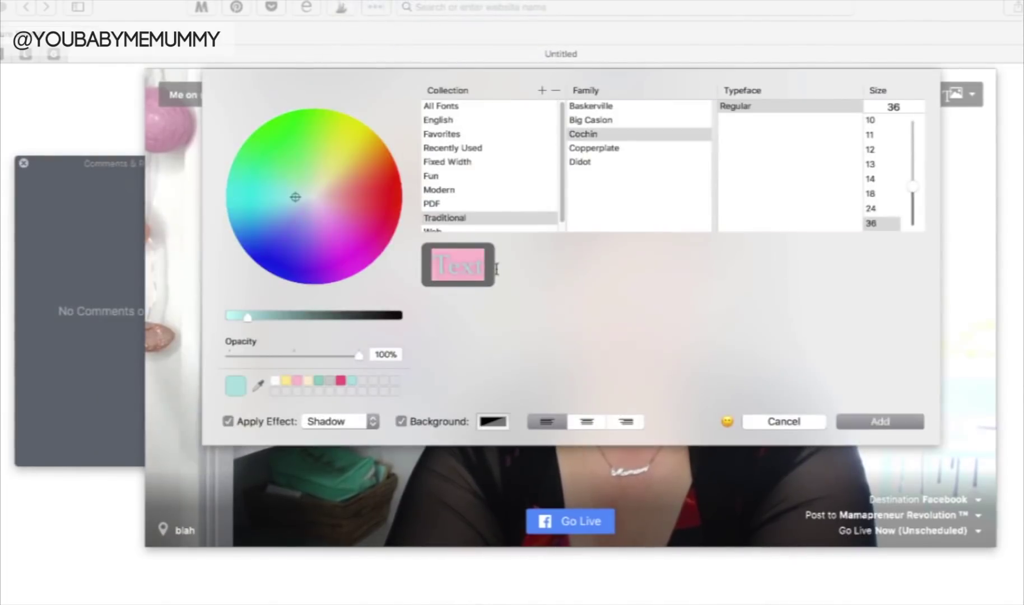
pyautogui.write('youba')
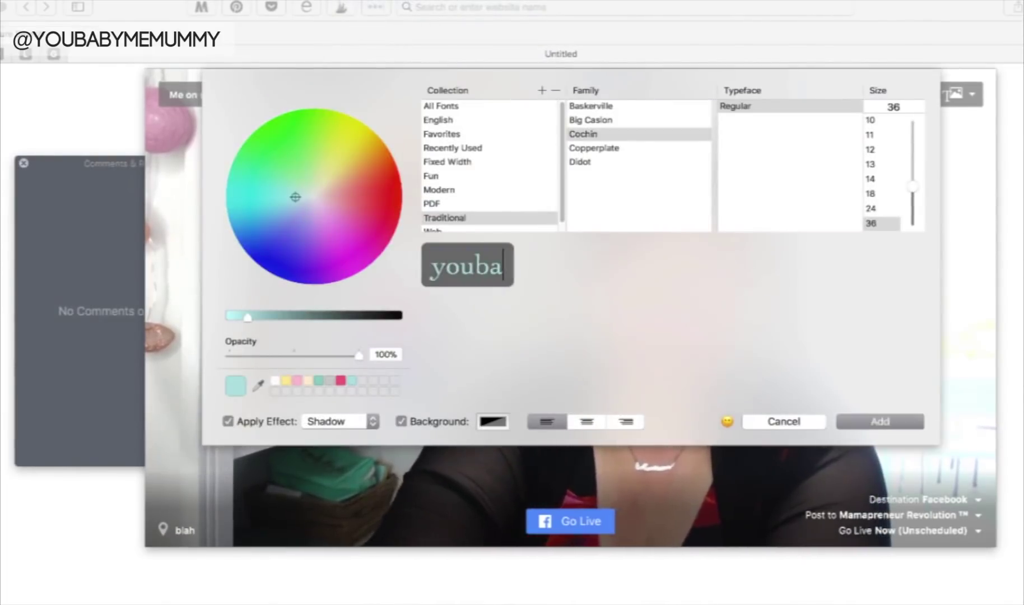
pyautogui.write('byme')
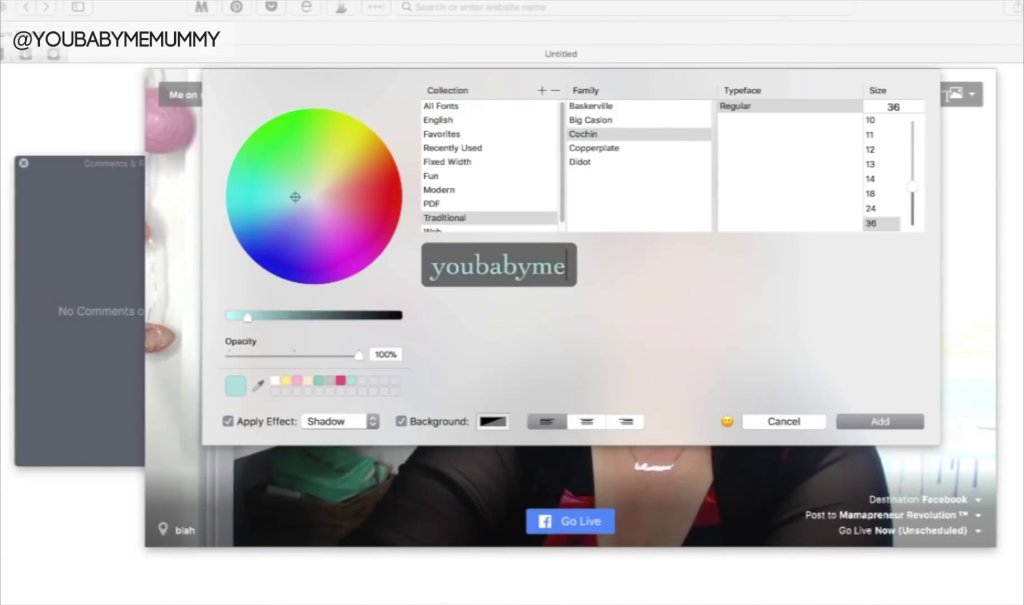
pyautogui.write('mummy')
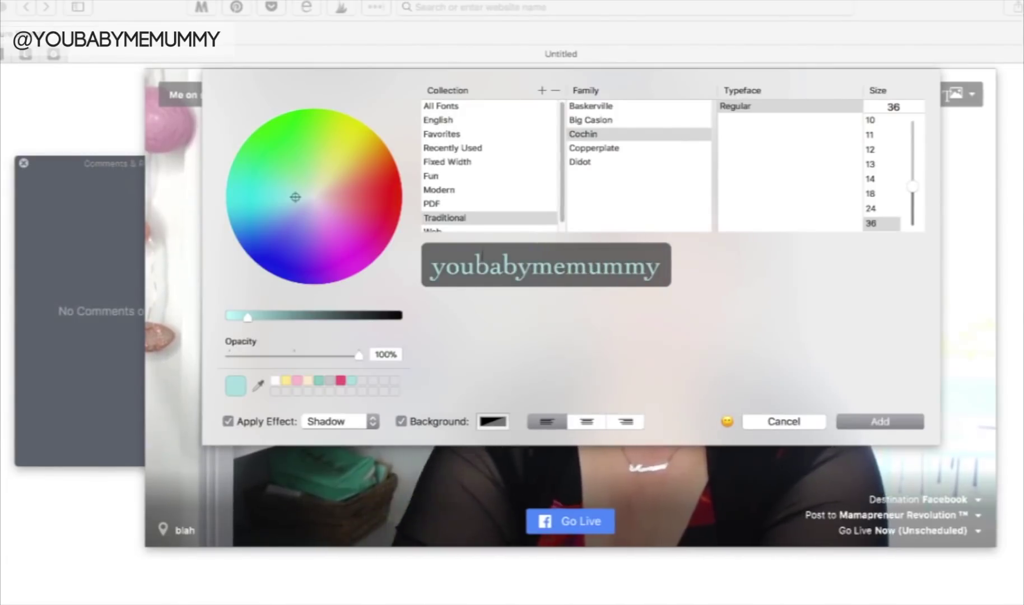
pyautogui.click(431, 270)
pyautogui.write('@')
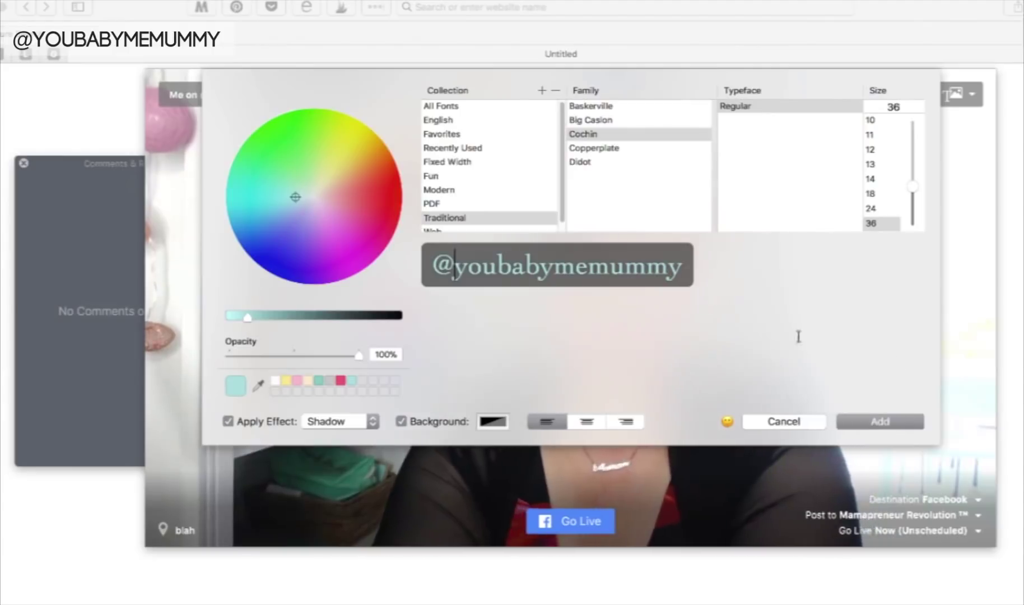
pyautogui.click(594, 133)
pyautogui.click(580, 149)
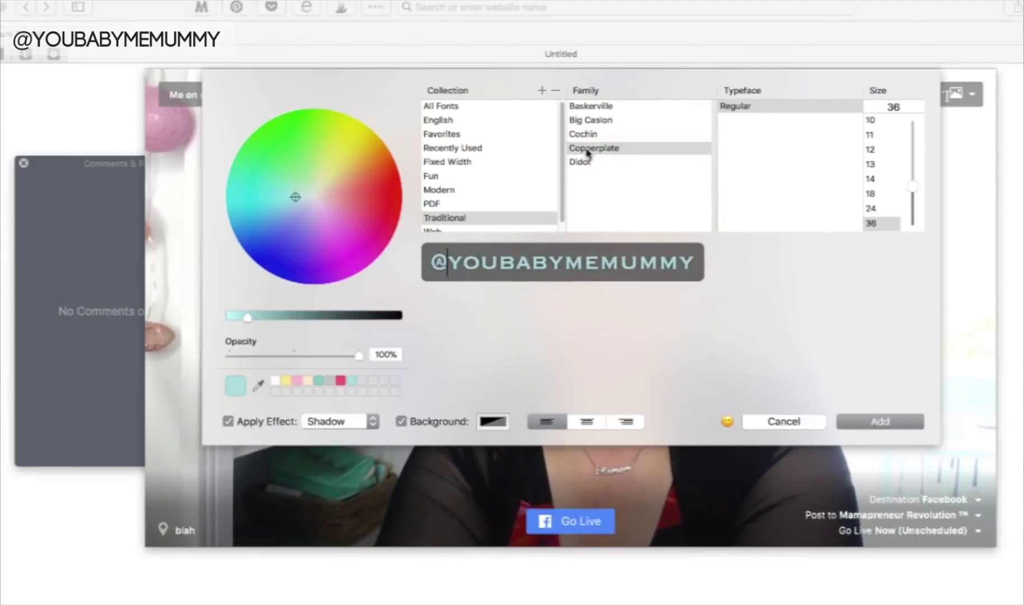
pyautogui.click(586, 135)
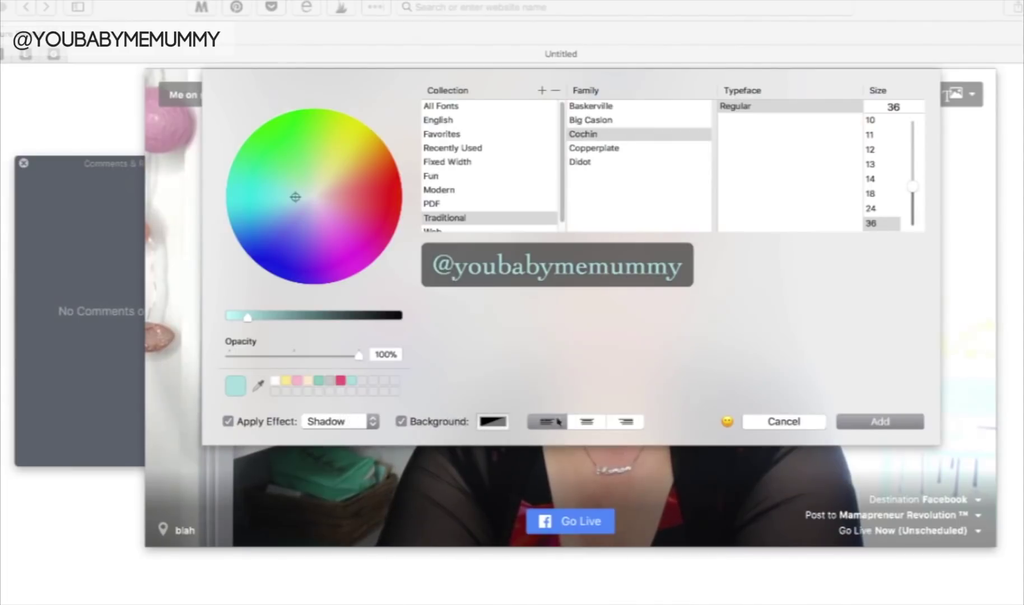
pyautogui.click(587, 423)
pyautogui.click(546, 423)
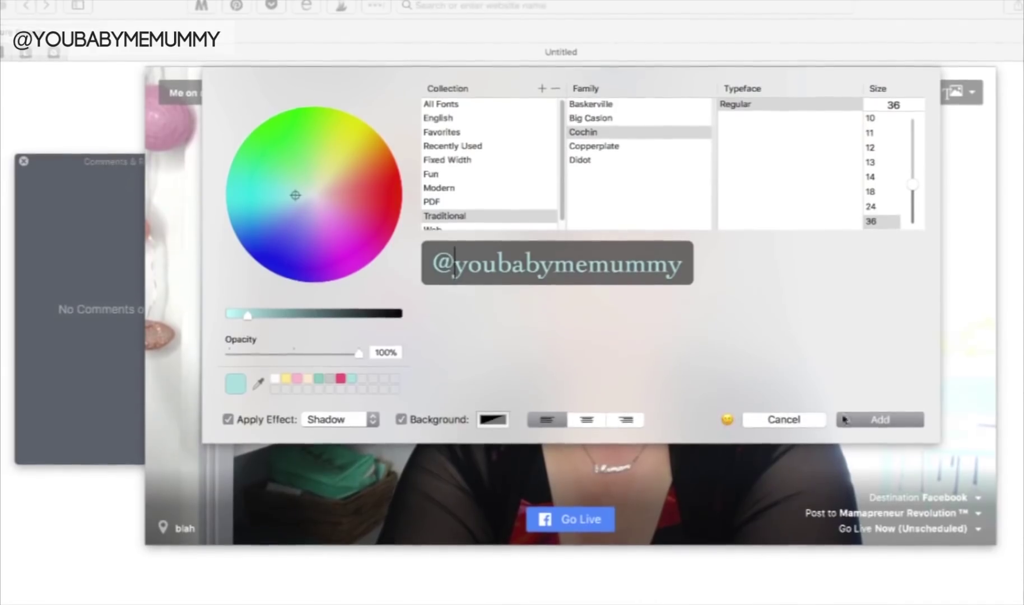
pyautogui.click(879, 422)
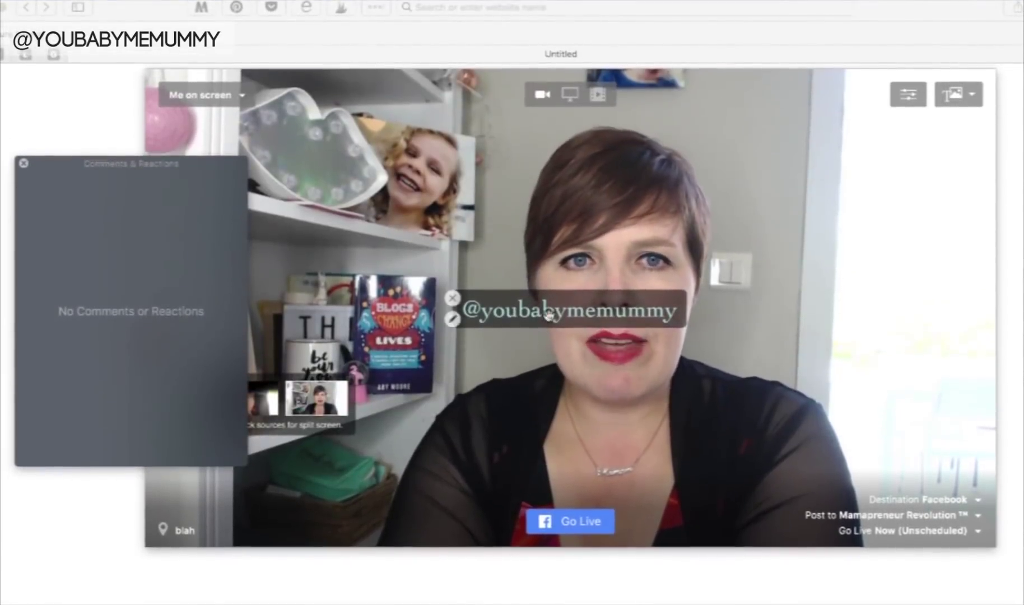
# Step: Enlarge the handle overlay to size 53 and move it to the top-left corner
pyautogui.moveTo(450, 317); pyautogui.dragTo(457, 229)
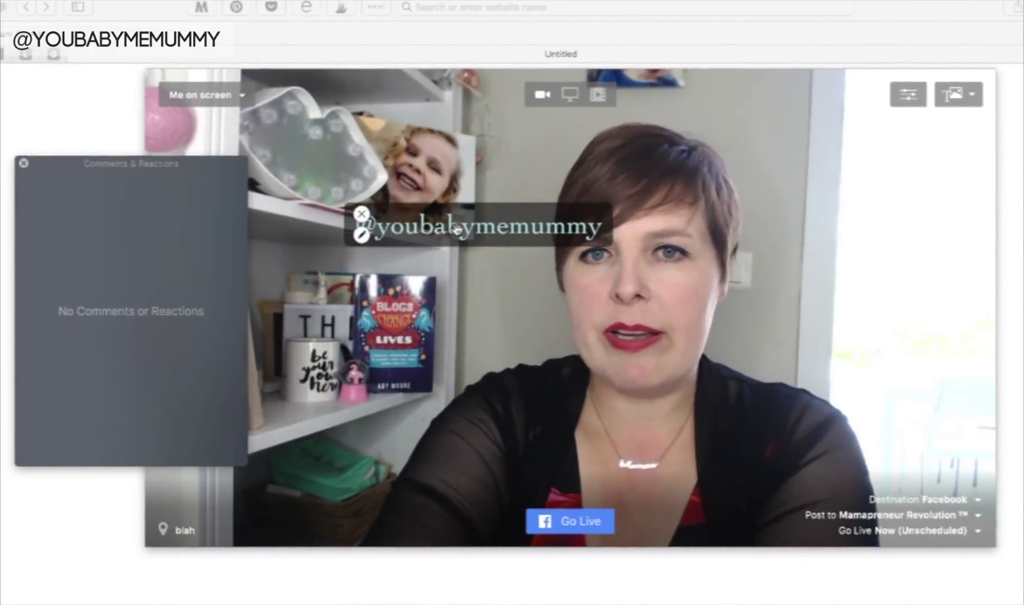
pyautogui.click(514, 228)
pyautogui.doubleClick(514, 227)
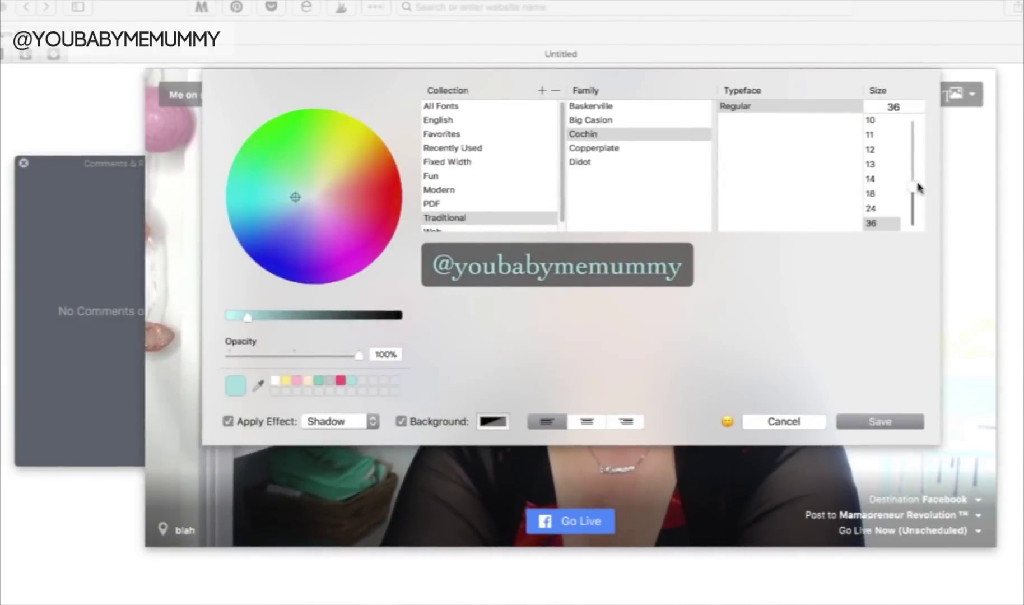
pyautogui.moveTo(914, 198)
pyautogui.mouseDown()
pyautogui.moveTo(914, 165)
pyautogui.moveTo(914, 195)
pyautogui.mouseUp()
pyautogui.click(880, 420)
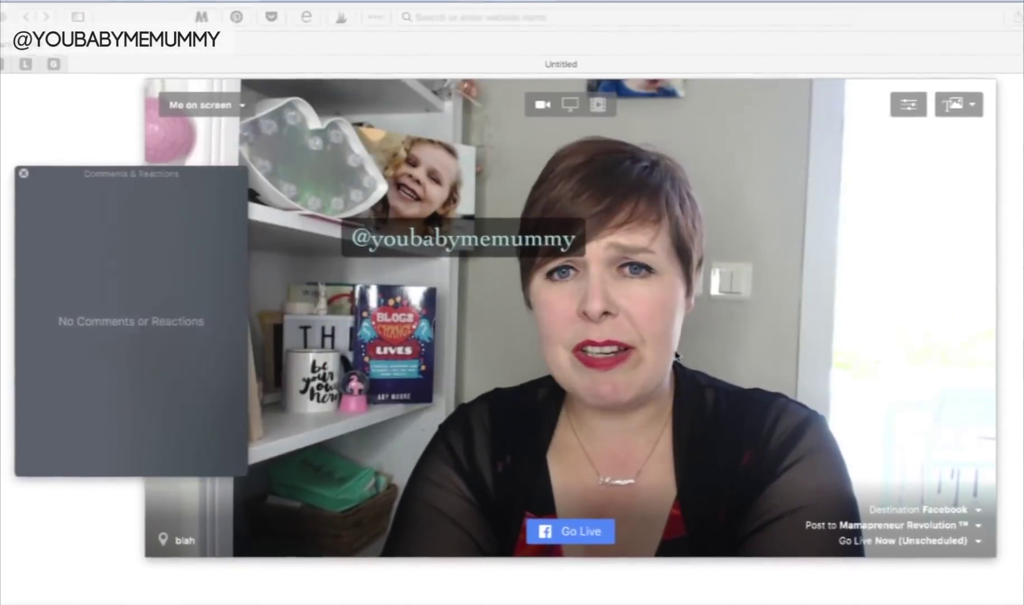
pyautogui.moveTo(537, 217); pyautogui.dragTo(340, 71)
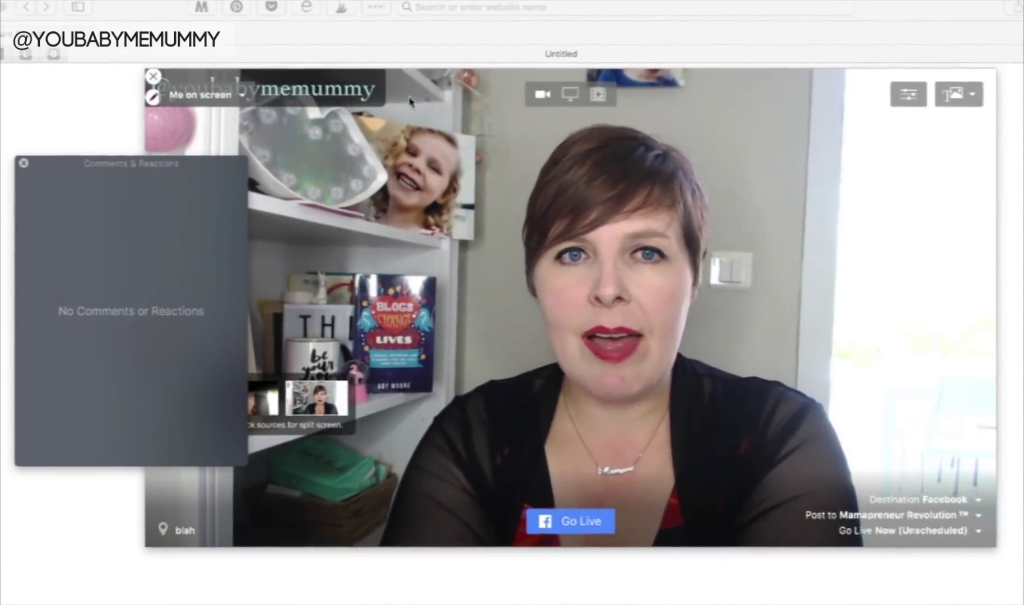
# Step: Add a countdown overlay ending at 12:00 on 20/04/2018 and place it on the right side
pyautogui.click(410, 6)
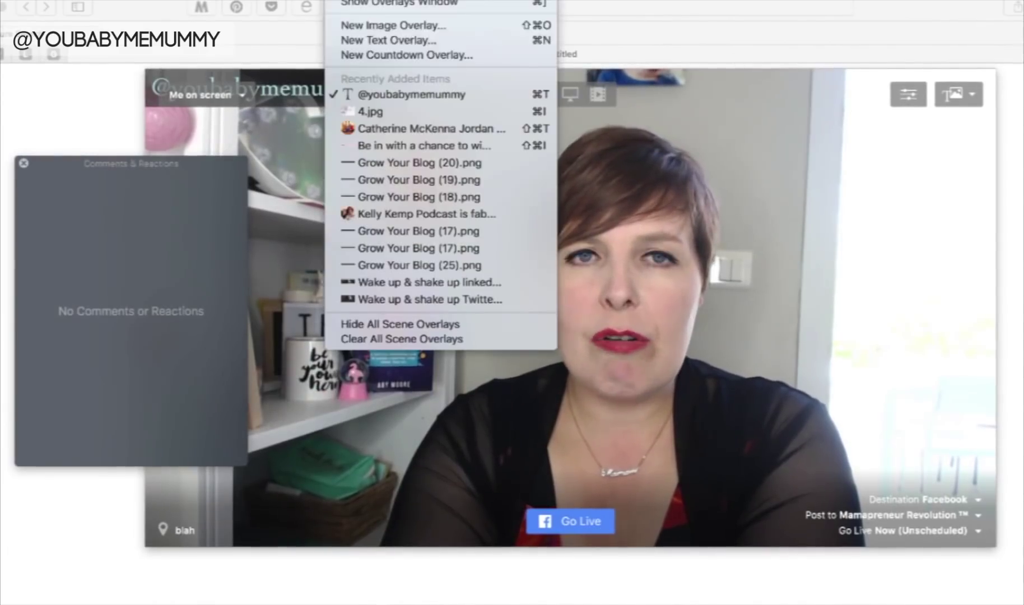
pyautogui.click(396, 54)
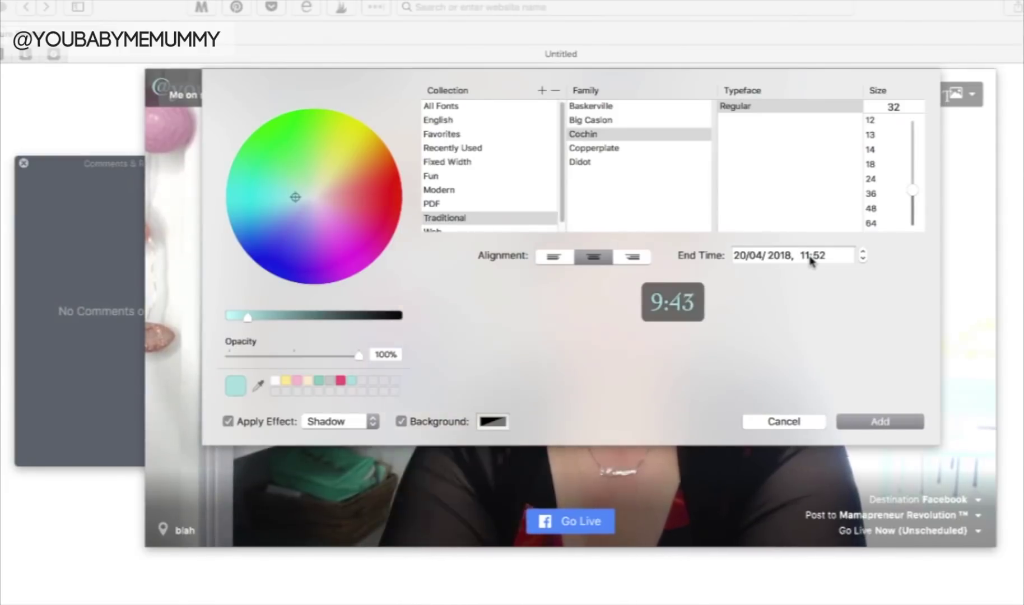
pyautogui.press('Tab')
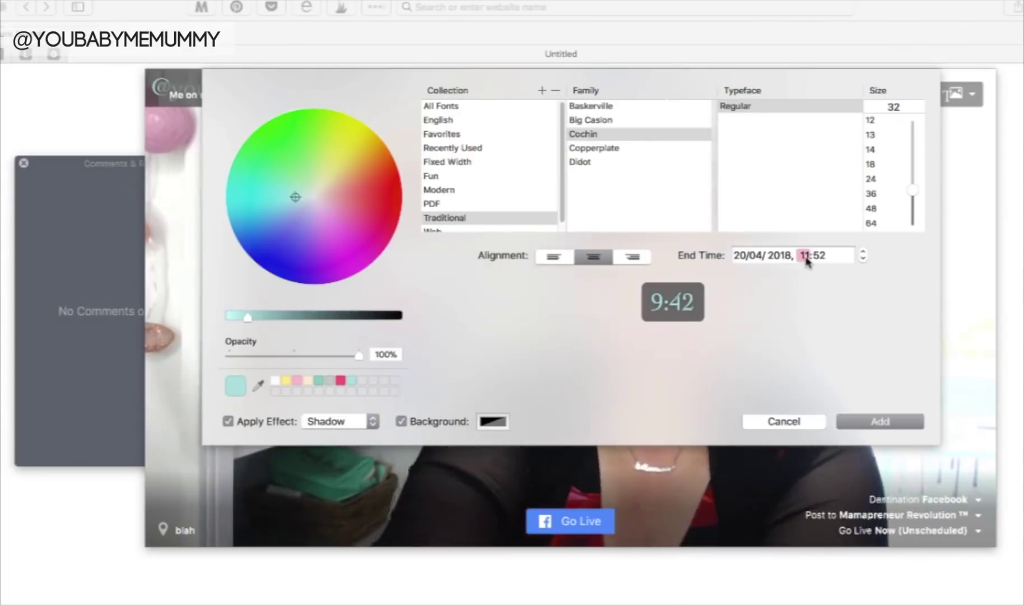
pyautogui.press('Up')
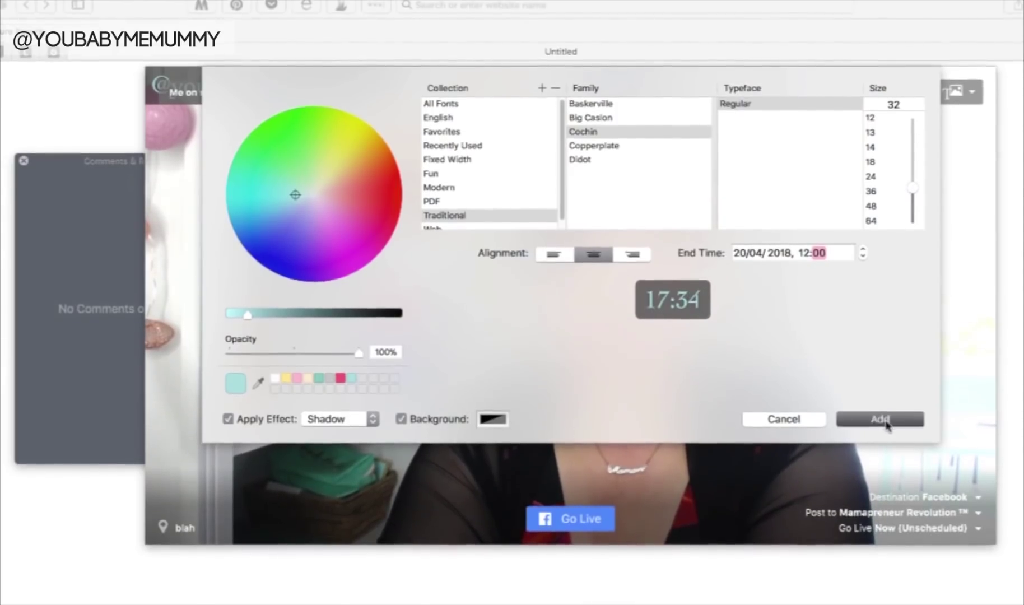
pyautogui.click(854, 420)
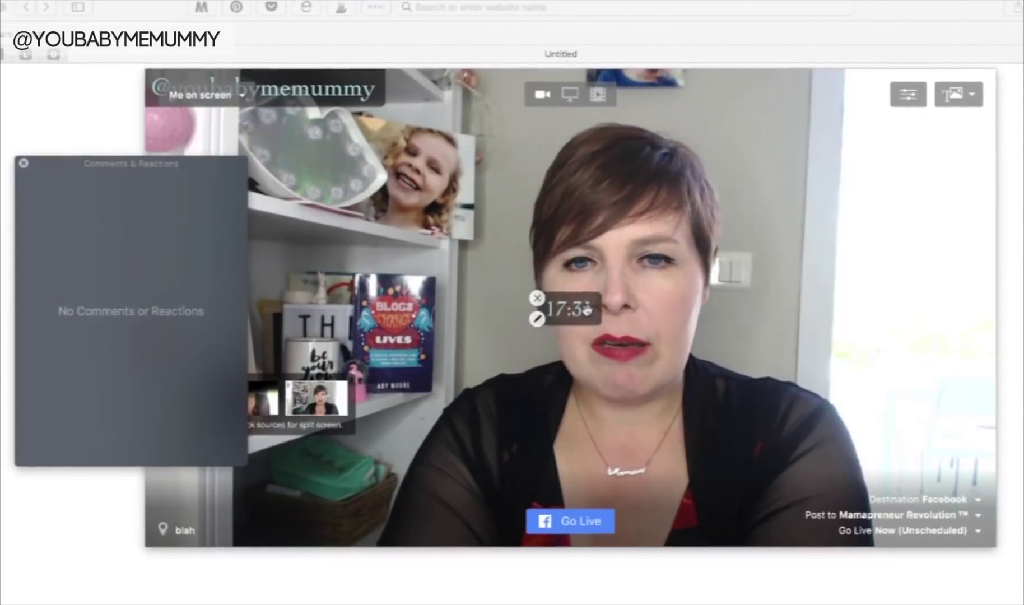
pyautogui.moveTo(589, 318); pyautogui.dragTo(877, 234)
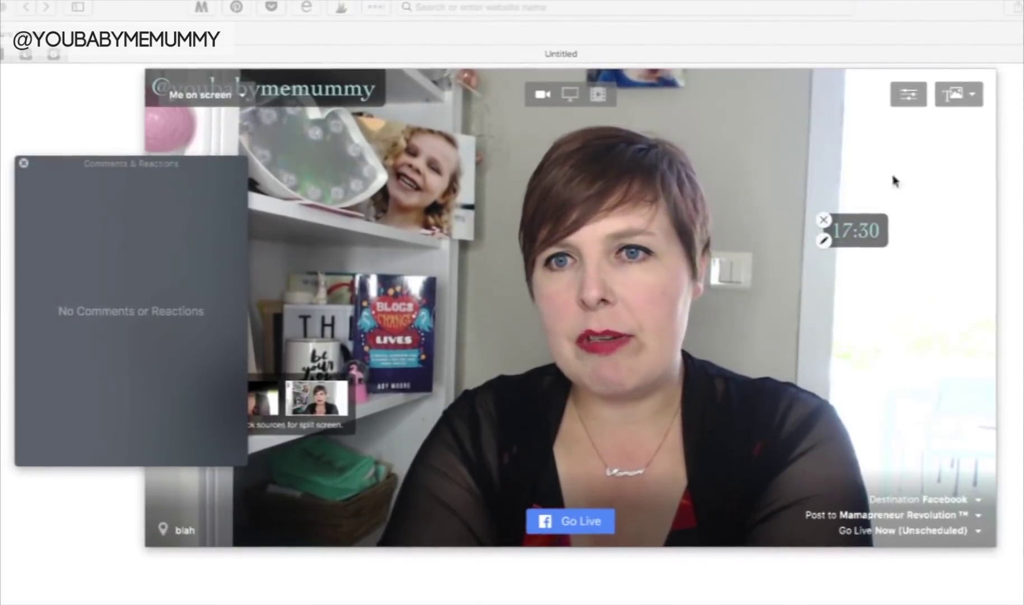
pyautogui.click(407, 3)
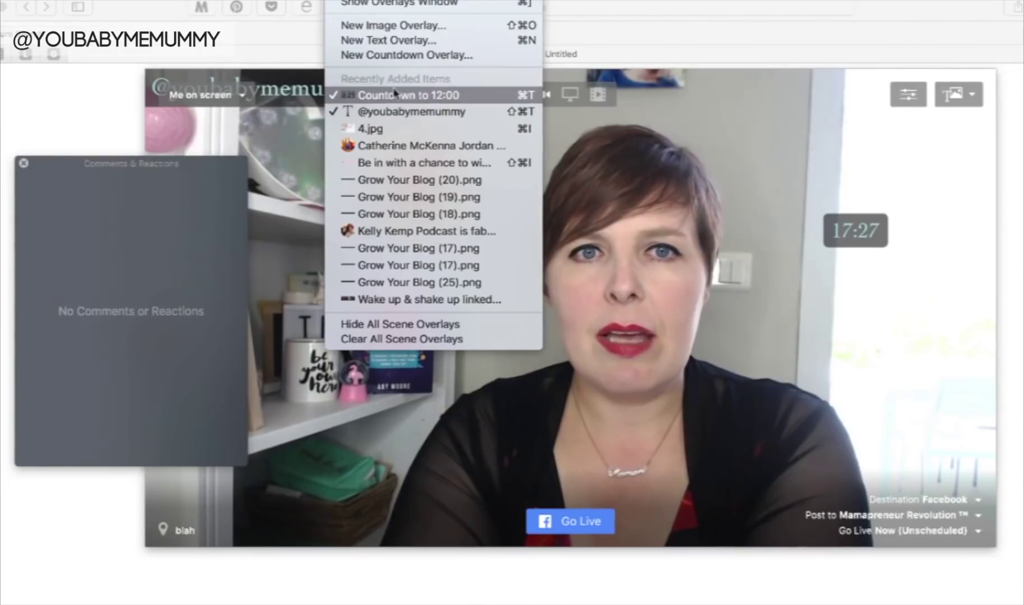
# Step: Add a 'Pre show party' text overlay above the countdown, then remove it
pyautogui.click(386, 39)
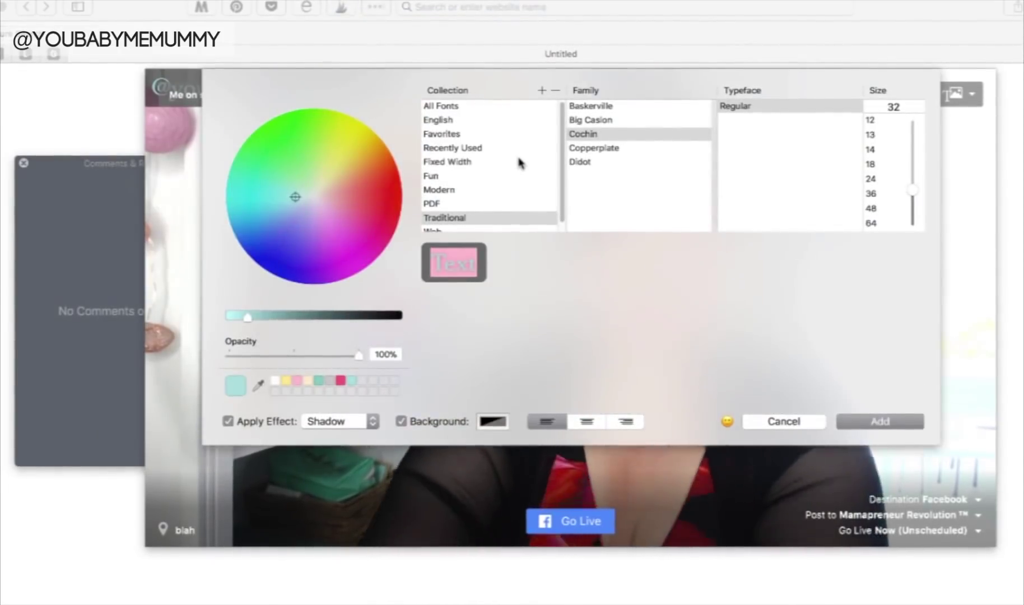
pyautogui.write('P')
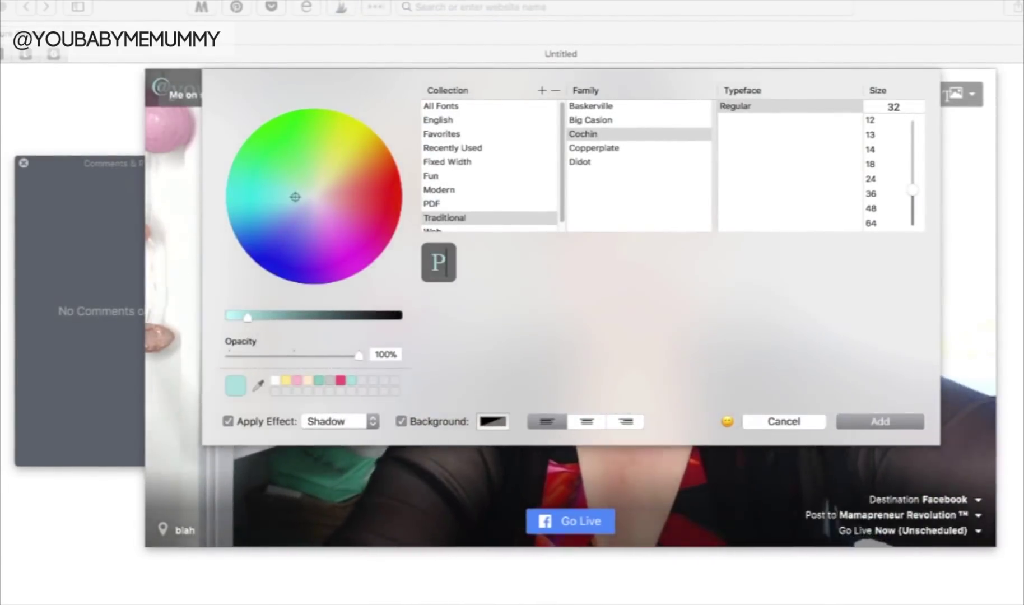
pyautogui.write('re sh')
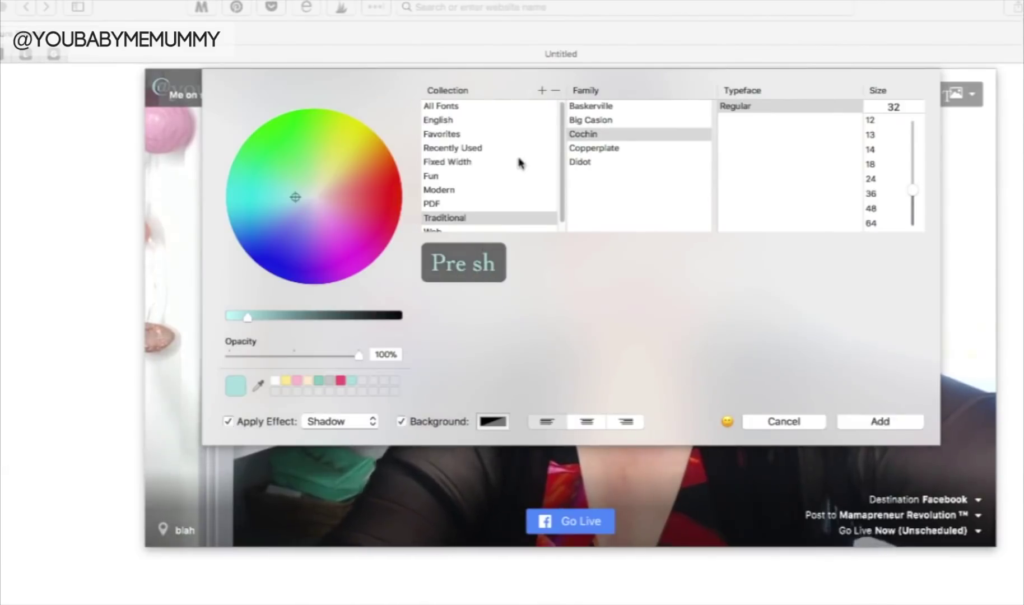
pyautogui.write('ow')
pyautogui.hotkey('shift', 'Left')
pyautogui.hotkey('shift', 'Left')
pyautogui.hotkey('shift', 'Left')
pyautogui.hotkey('shift', 'Left')
pyautogui.hotkey('shift', 'Left')
pyautogui.hotkey('shift', 'Left')
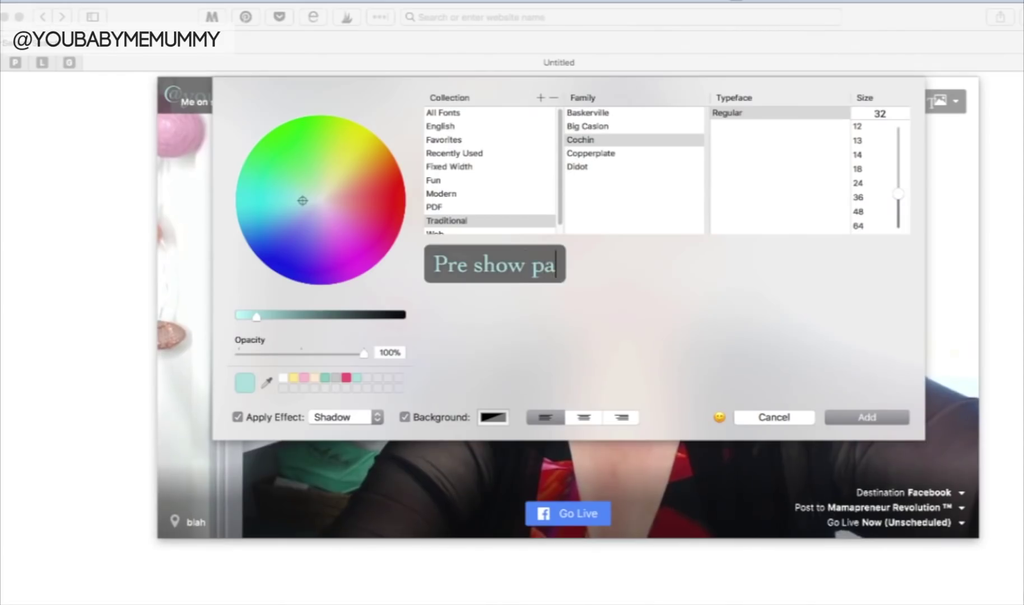
pyautogui.click(845, 405)
pyautogui.moveTo(592, 315); pyautogui.dragTo(874, 196)
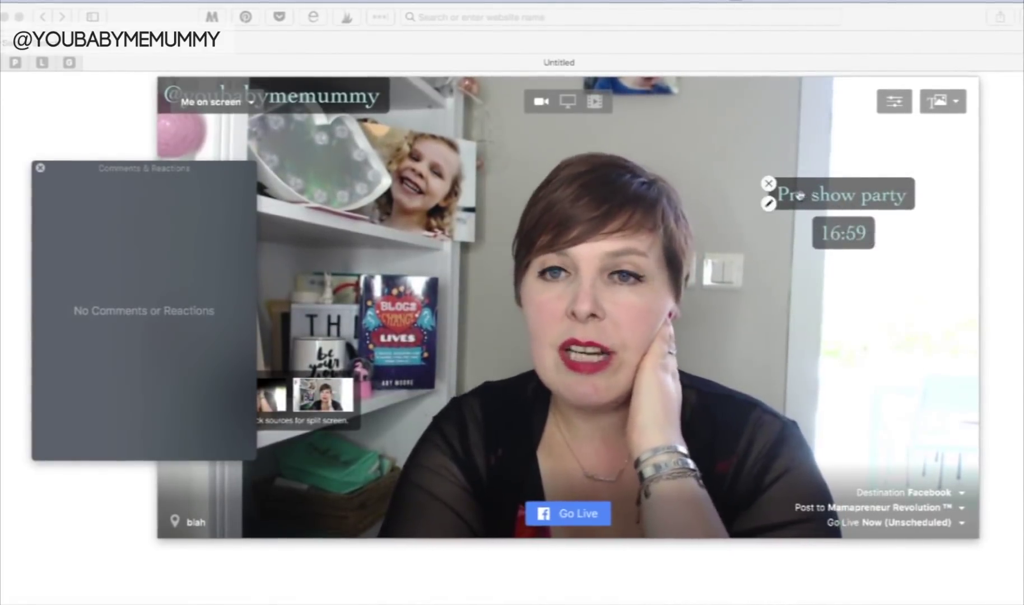
pyautogui.click(773, 186)
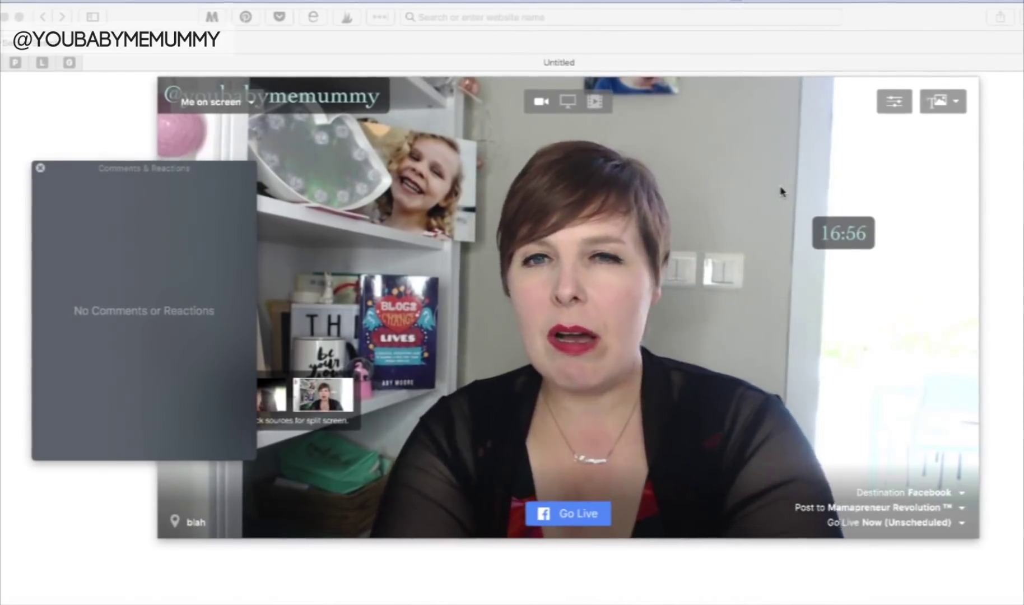
# Step: Reposition the countdown overlay lower on the right side of the presenter
pyautogui.moveTo(846, 232); pyautogui.dragTo(819, 220)
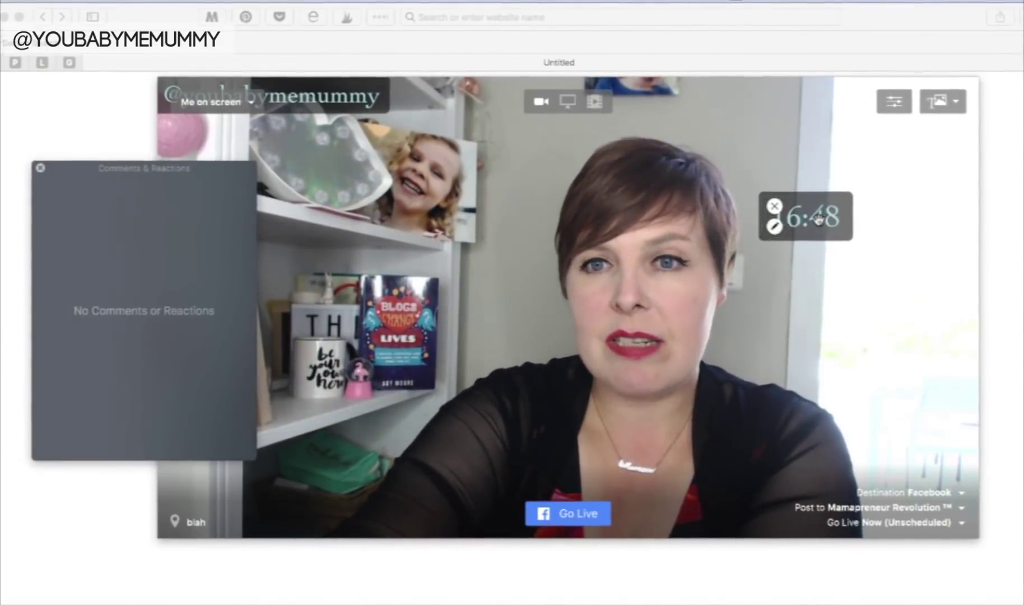
pyautogui.moveTo(818, 219); pyautogui.dragTo(864, 219)
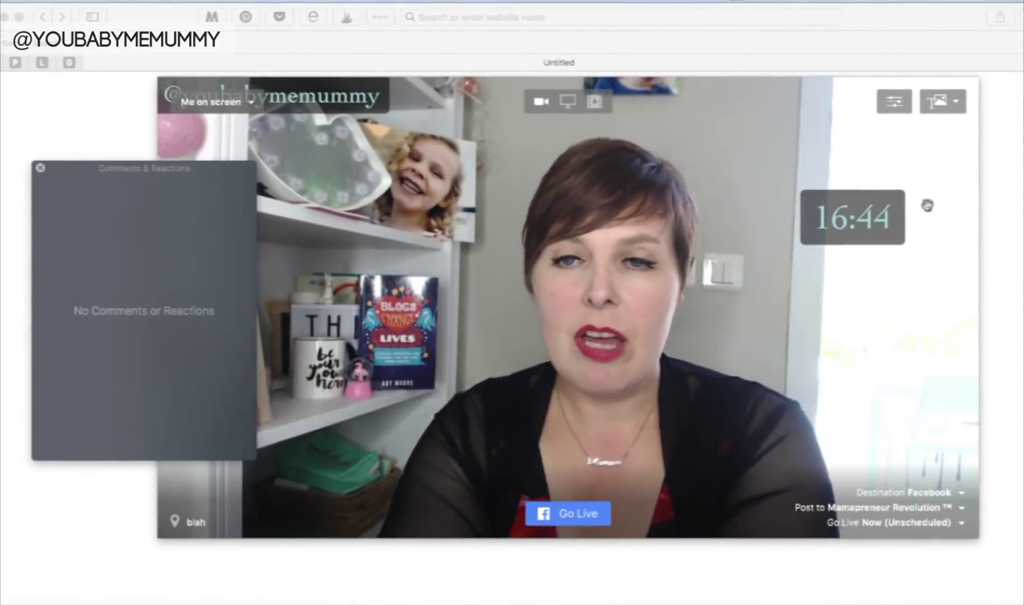
pyautogui.moveTo(801, 237); pyautogui.dragTo(919, 339)
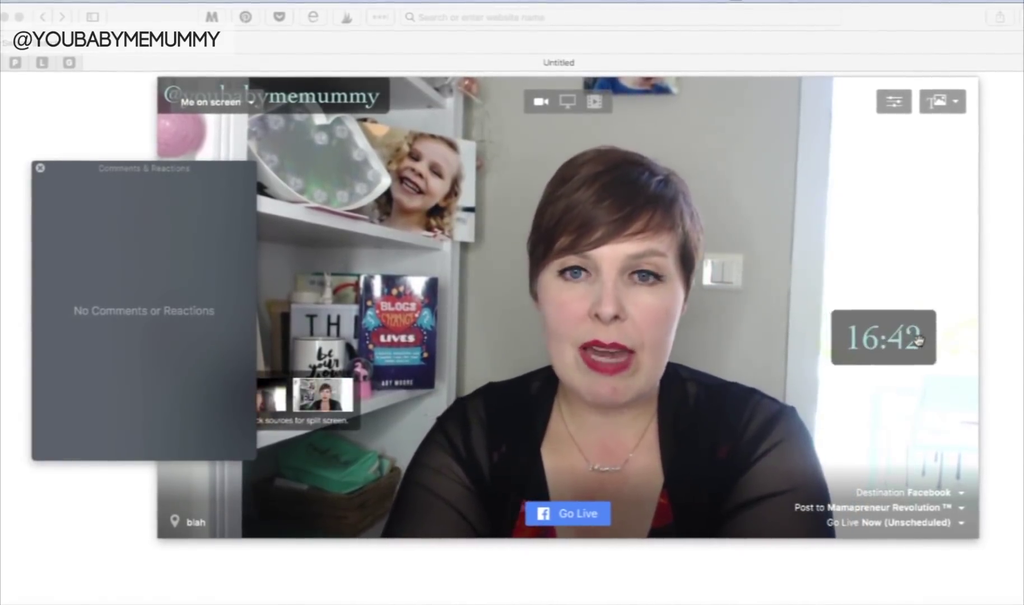
pyautogui.moveTo(789, 313); pyautogui.dragTo(885, 316)
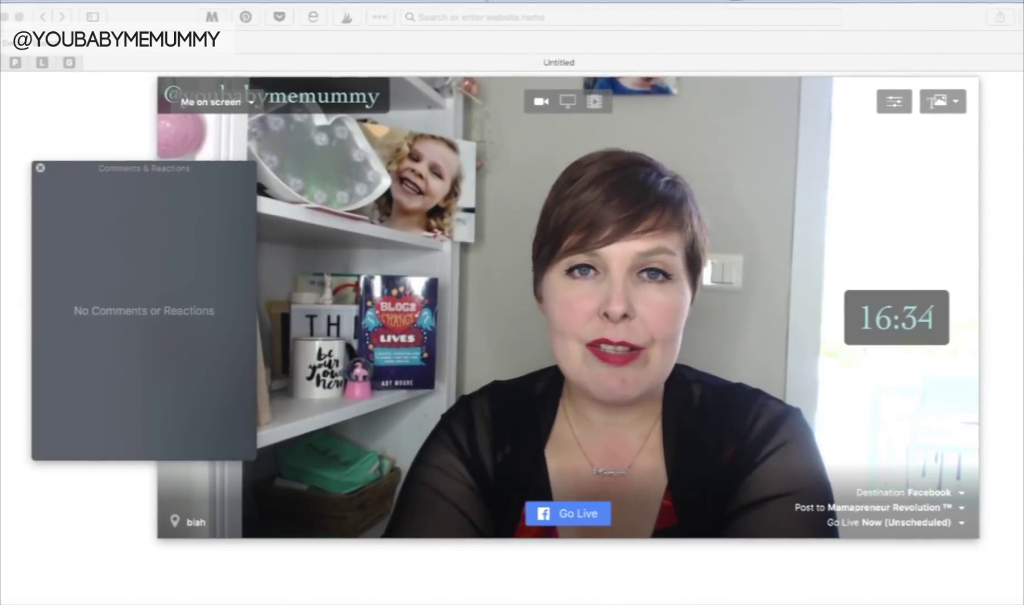
# Step: Switch the broadcast to screen share and move the comments panel to the top left
pyautogui.click(475, 0)
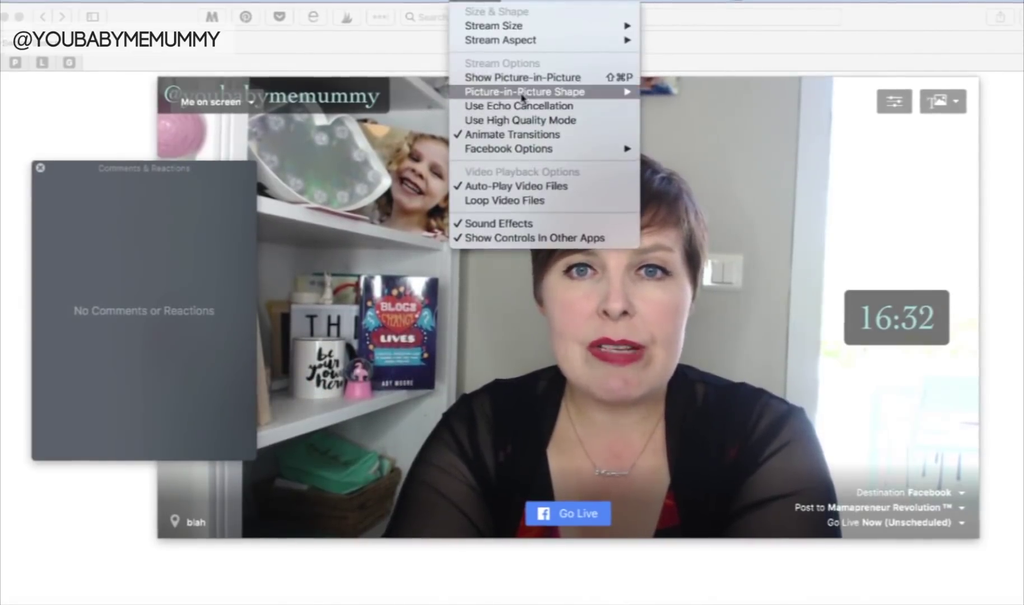
pyautogui.moveTo(521, 98)
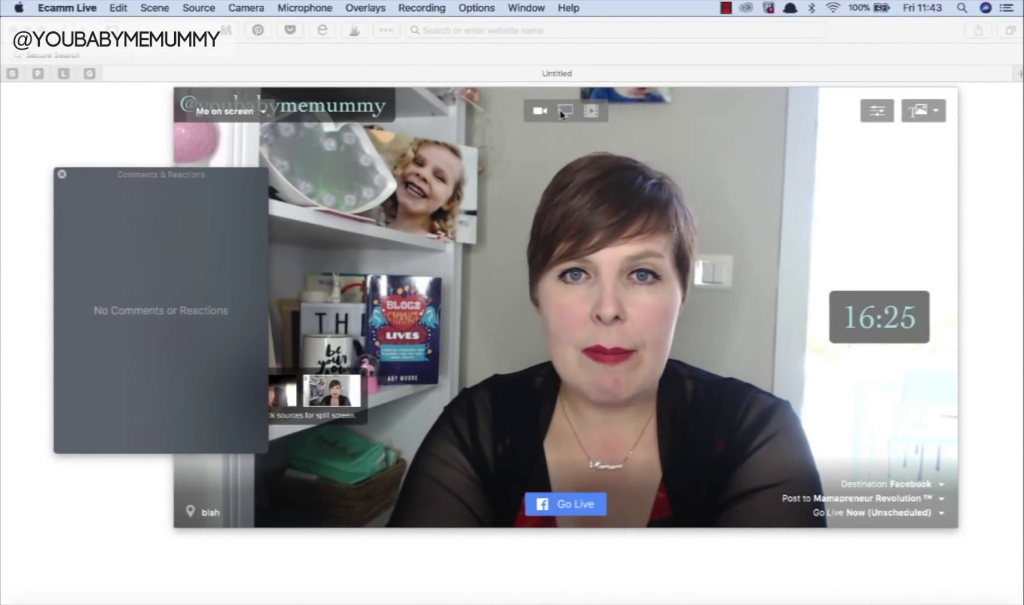
pyautogui.click(565, 111)
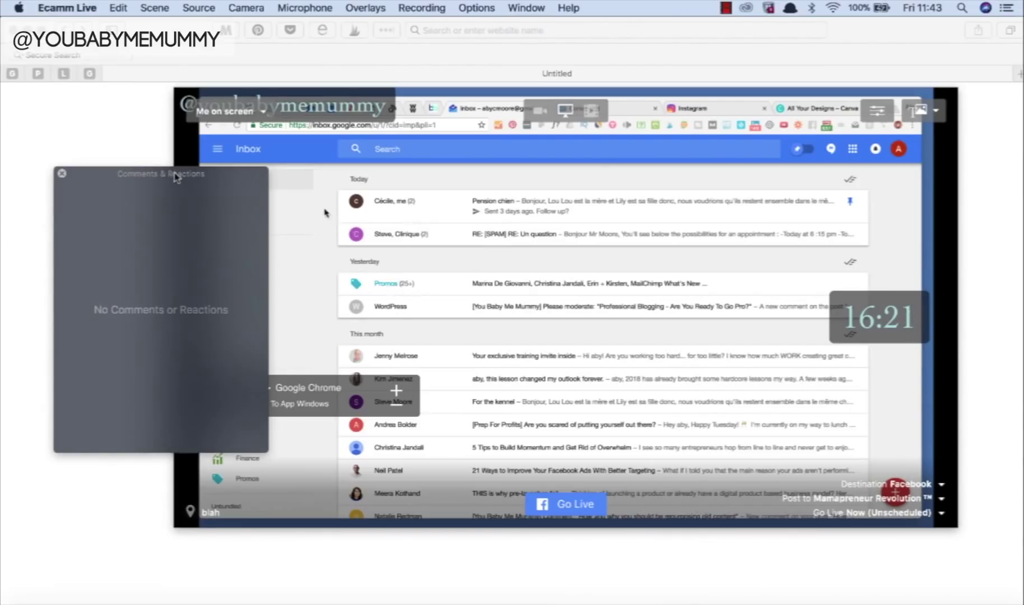
pyautogui.moveTo(177, 178); pyautogui.dragTo(121, 63)
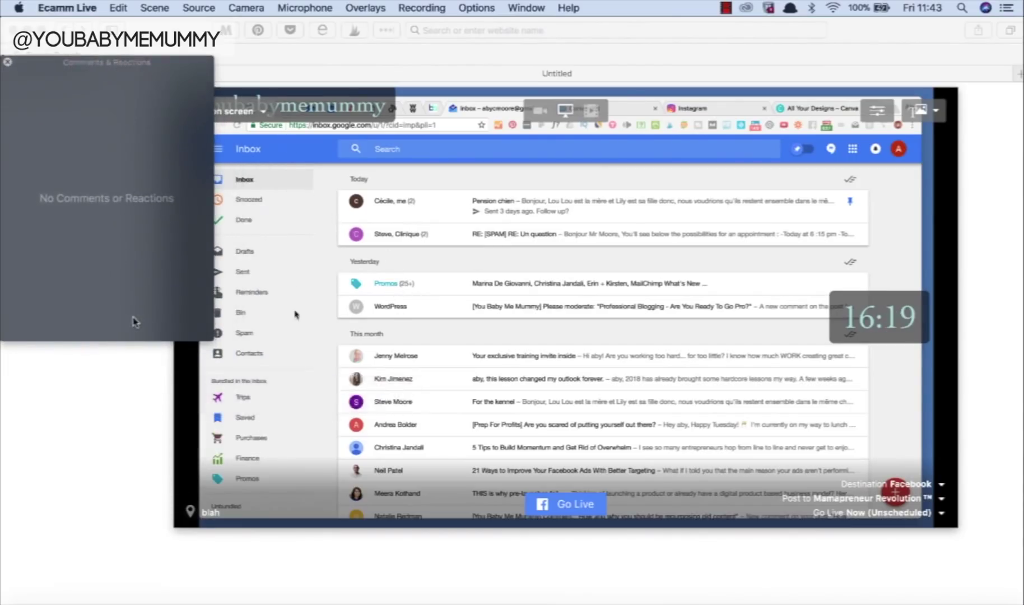
# Step: Enable the camera picture-in-picture, trying Round shape and settling on Tall (9:16)
pyautogui.moveTo(206, 397)
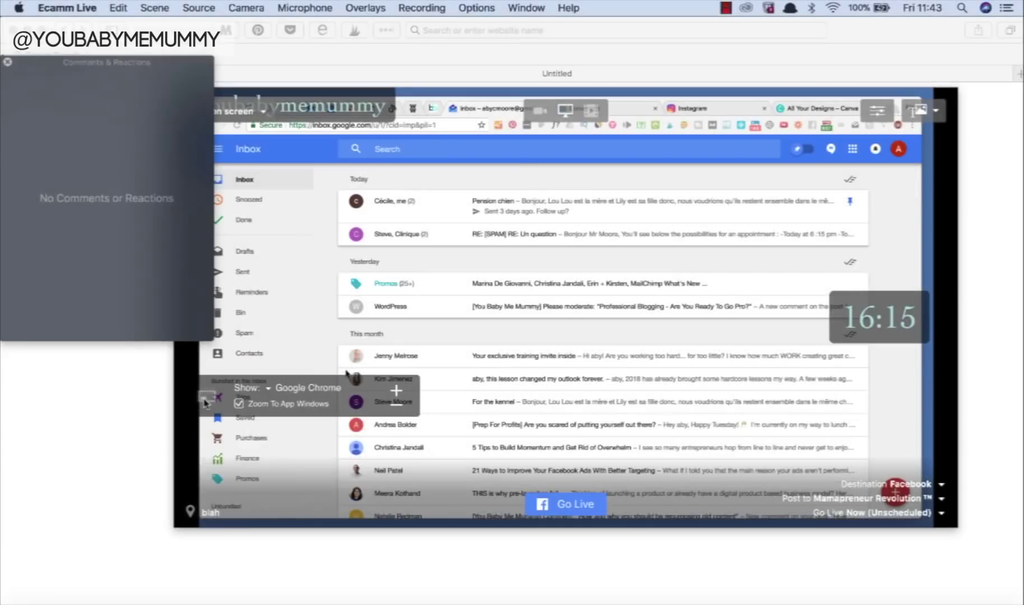
pyautogui.click(206, 398)
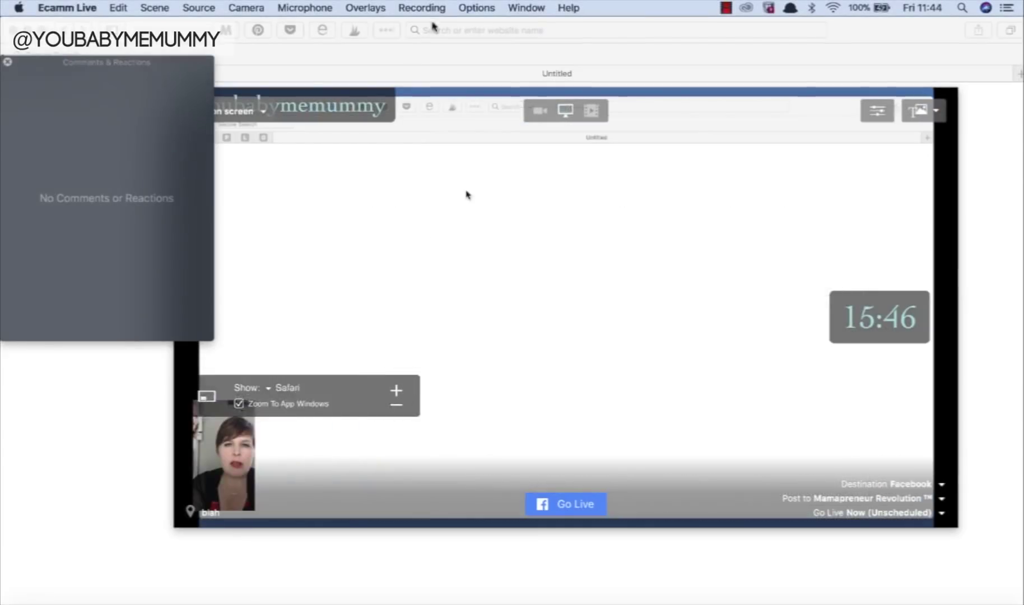
pyautogui.click(475, 7)
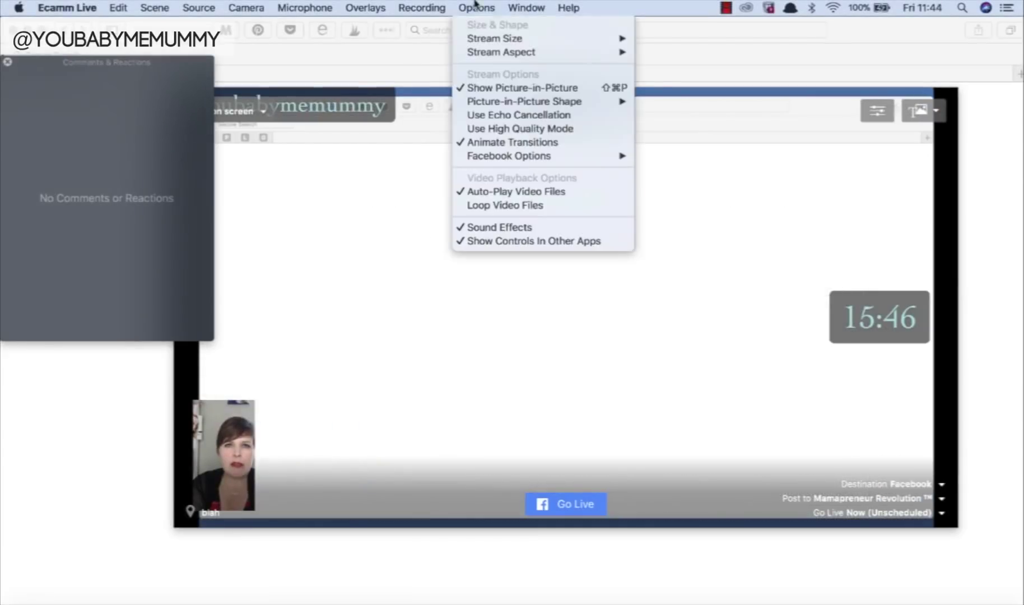
pyautogui.moveTo(605, 110)
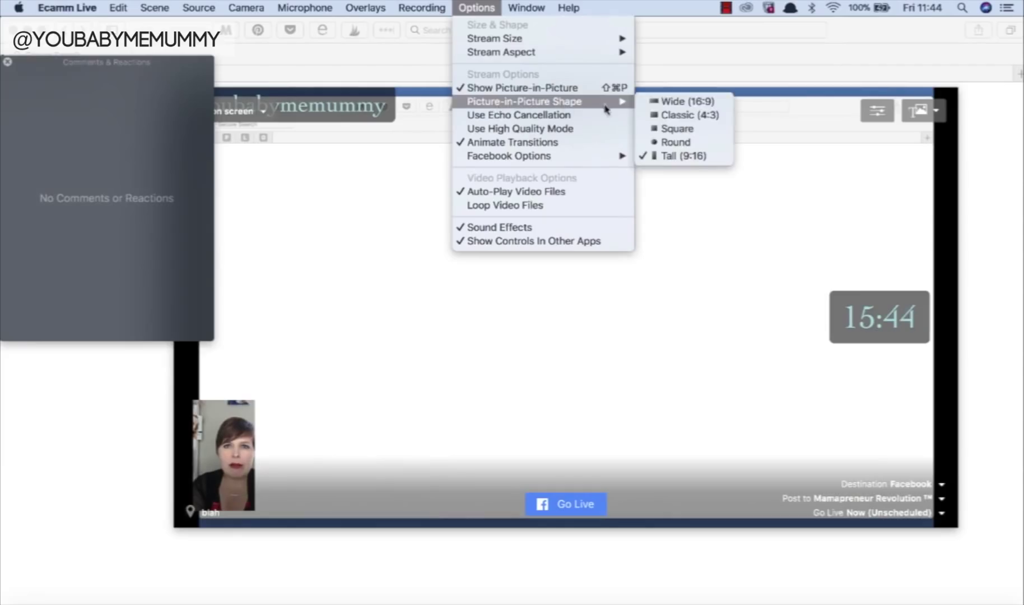
pyautogui.click(668, 141)
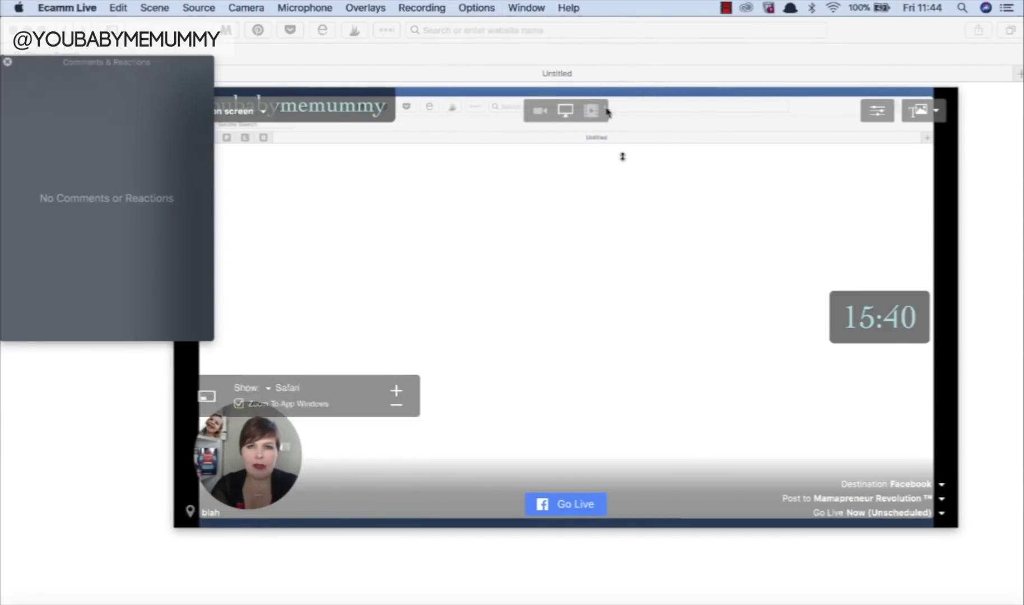
pyautogui.click(481, 7)
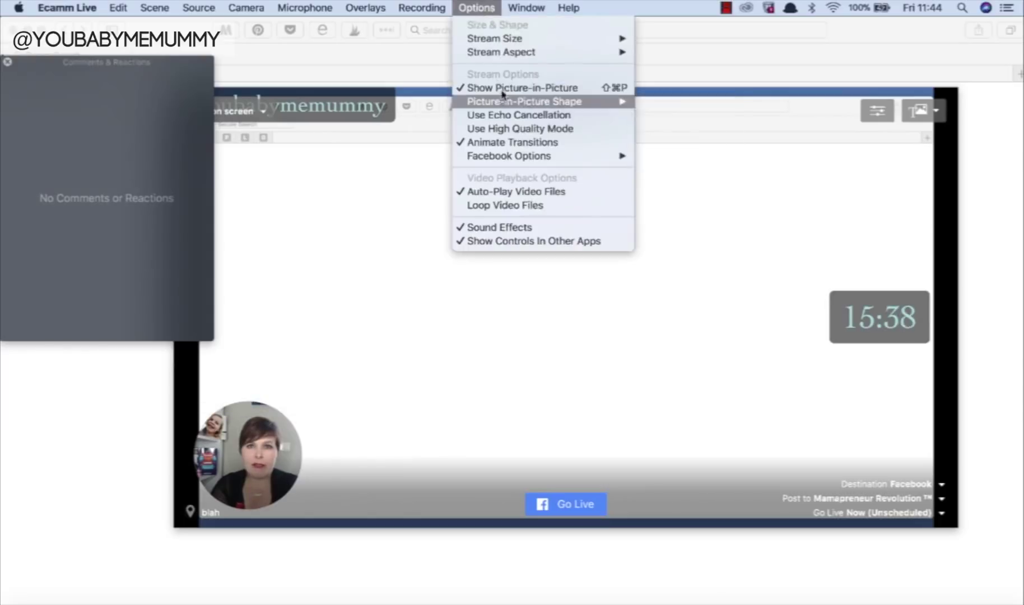
pyautogui.moveTo(514, 105)
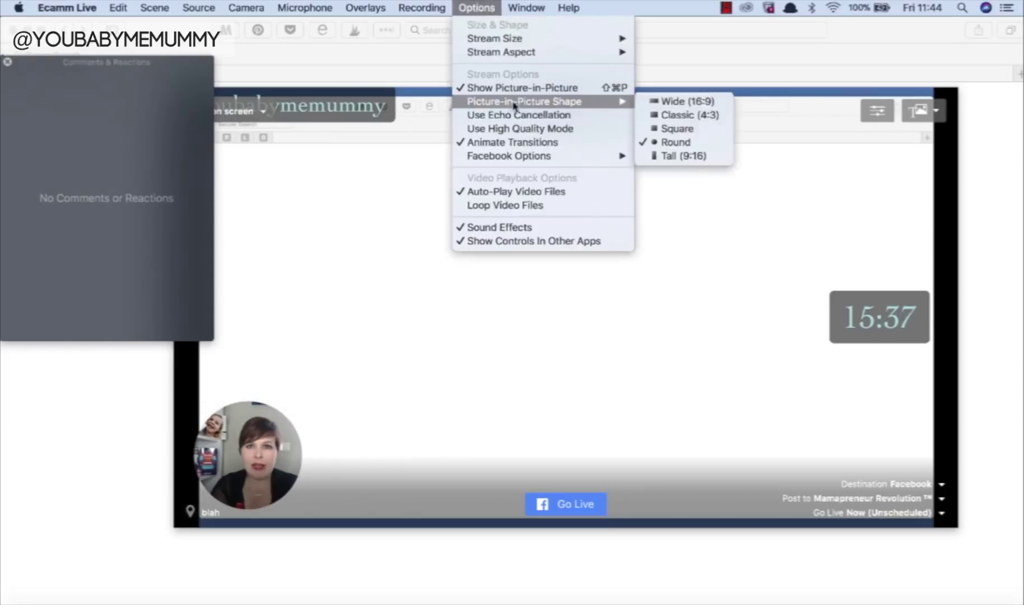
pyautogui.click(692, 159)
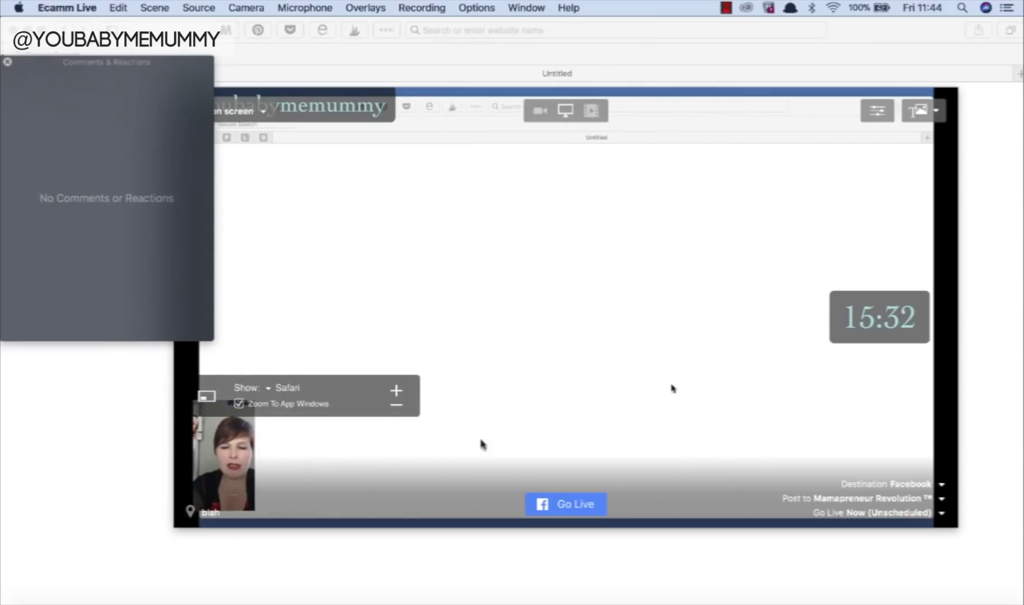
# Step: Keep the stream size at Standard (720p) in the recording options
pyautogui.click(423, 7)
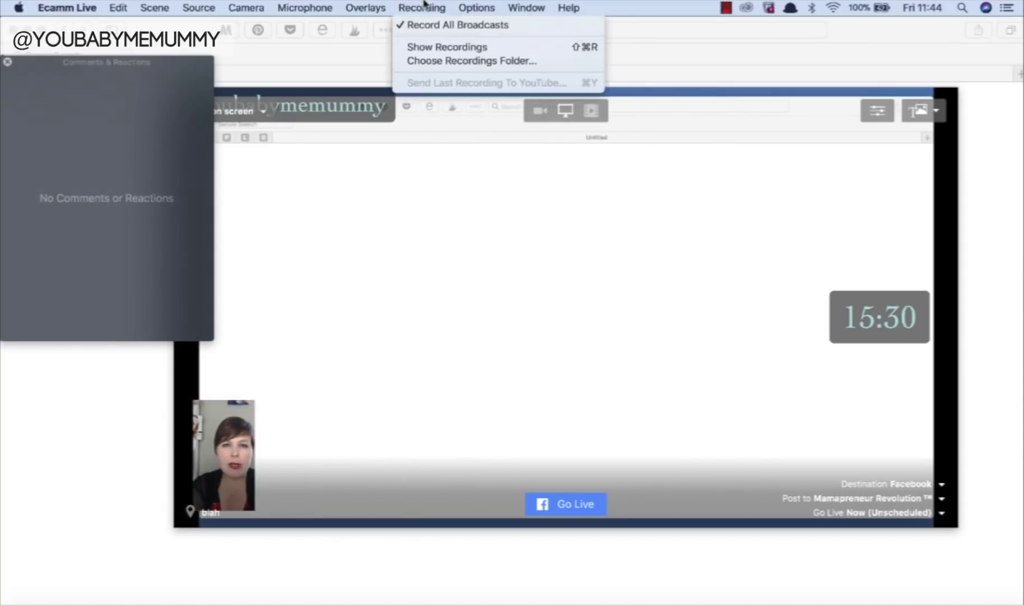
pyautogui.moveTo(475, 4)
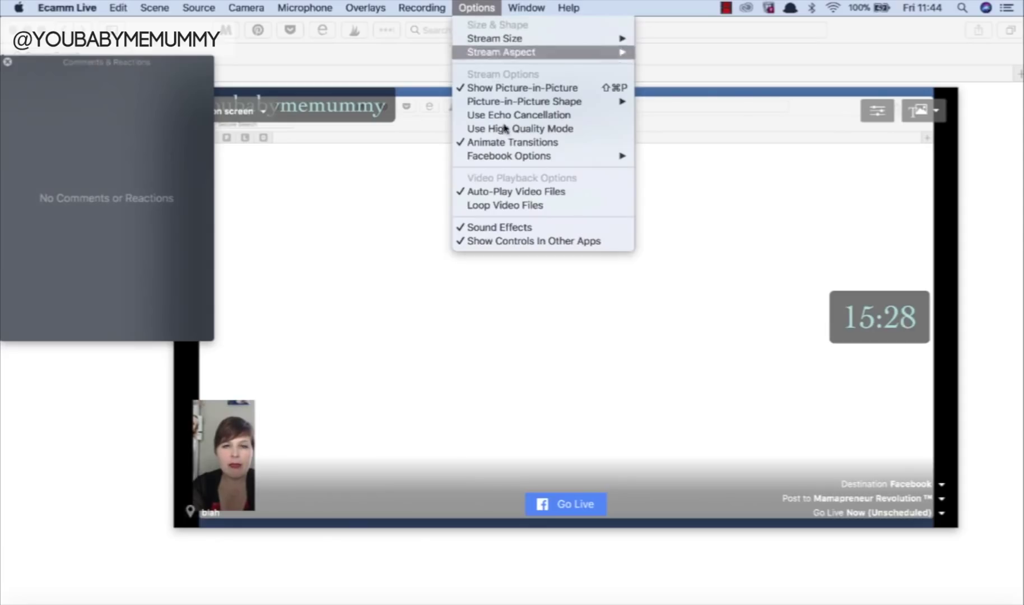
pyautogui.moveTo(508, 162)
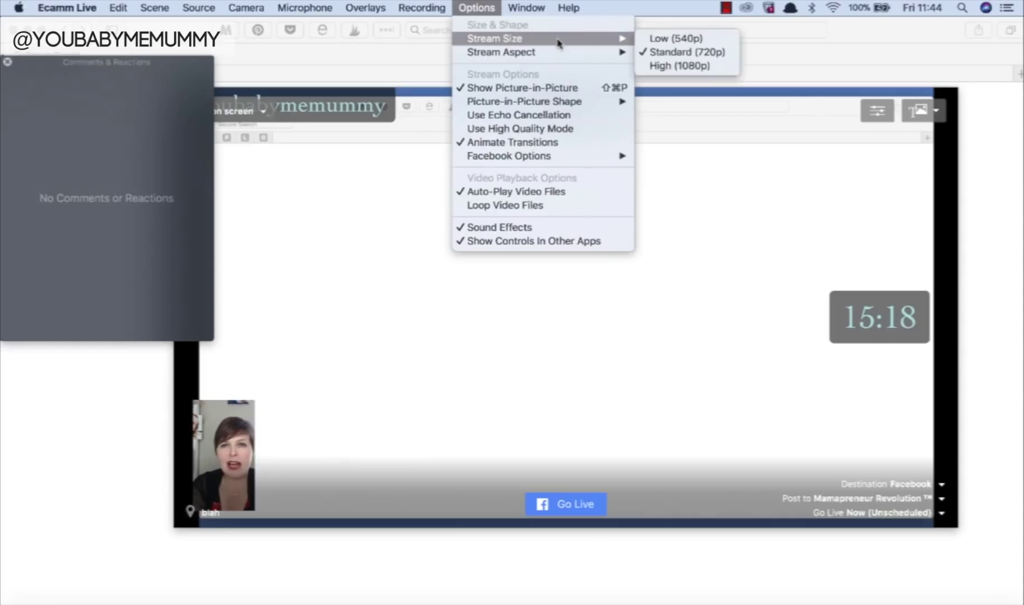
pyautogui.moveTo(617, 39)
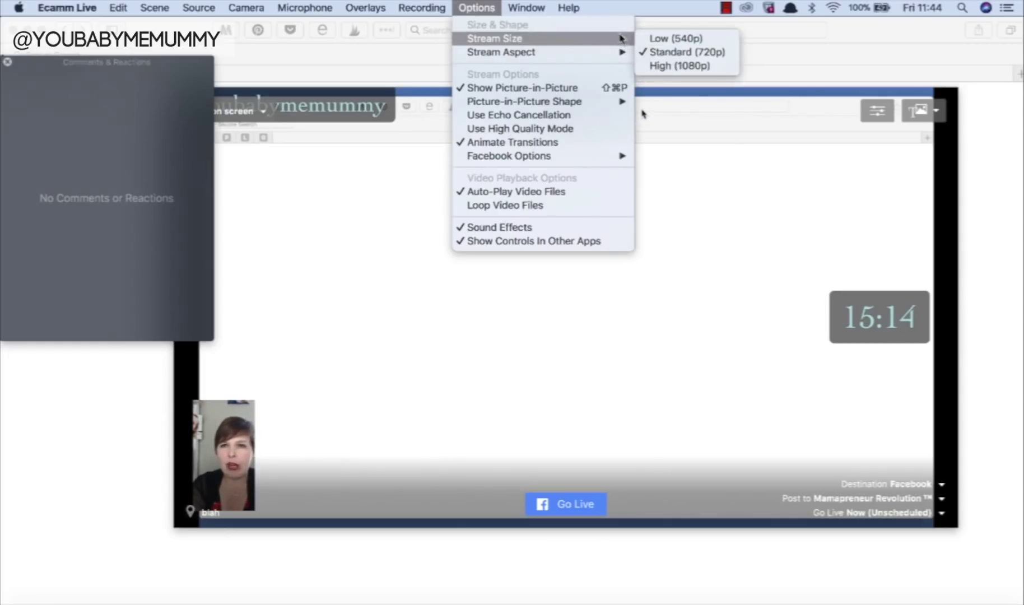
pyautogui.click(662, 54)
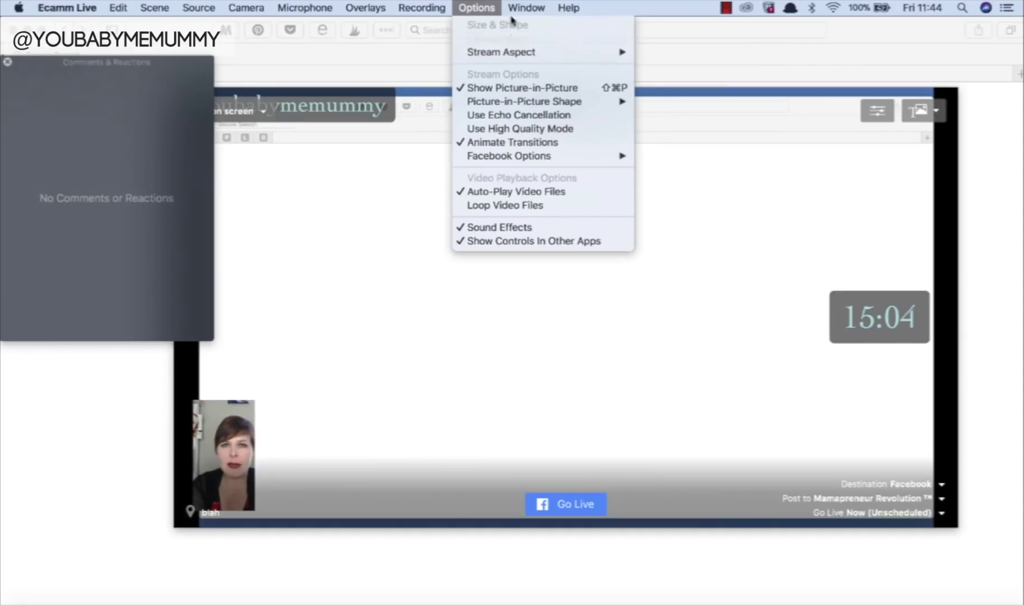
pyautogui.moveTo(448, 5)
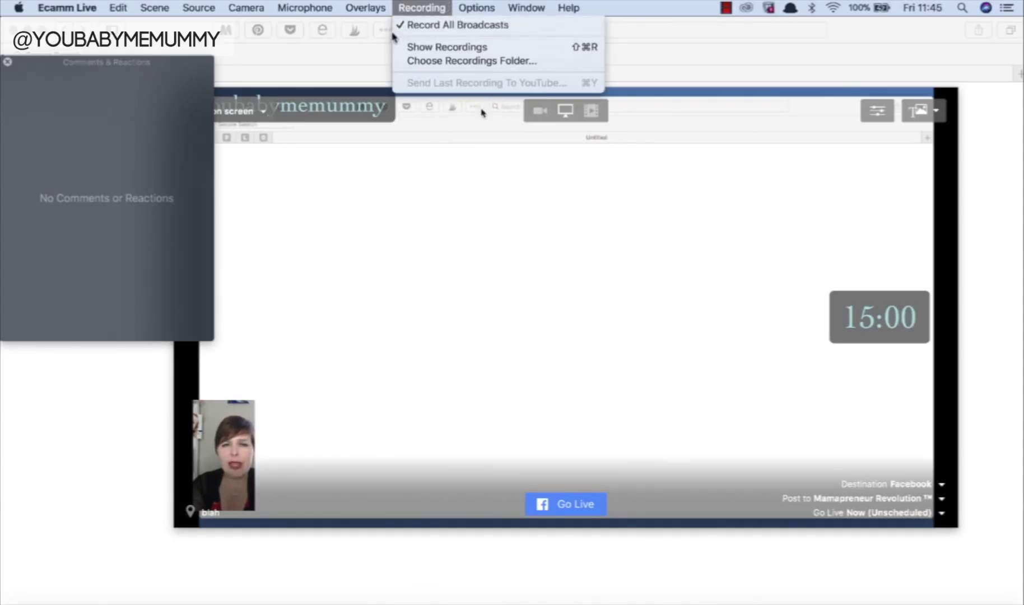
pyautogui.click(434, 7)
# Step: Switch the broadcast source from screen share back to the camera feed
pyautogui.click(435, 6)
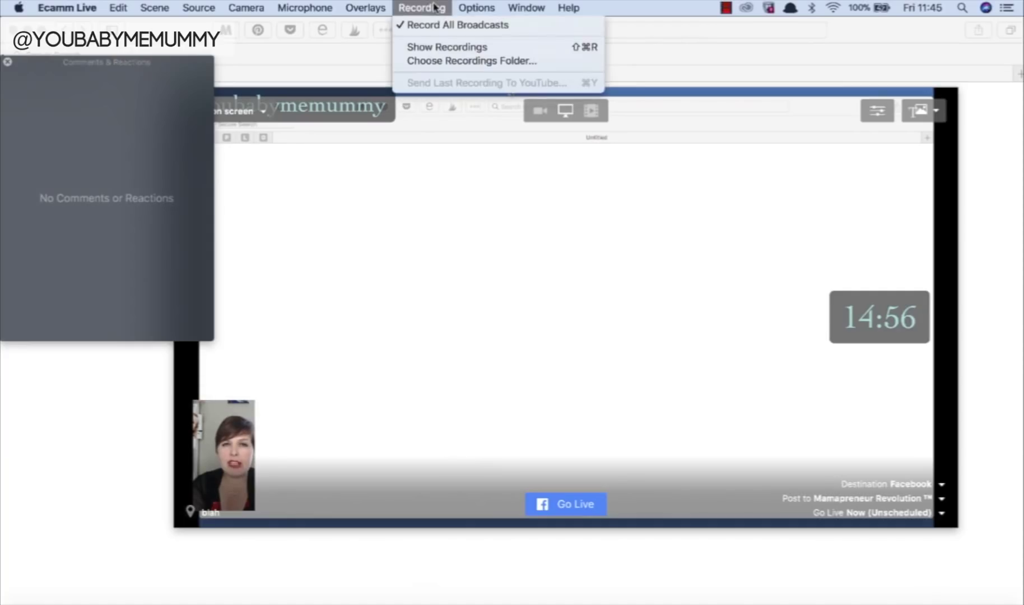
pyautogui.click(434, 7)
pyautogui.moveTo(532, 174)
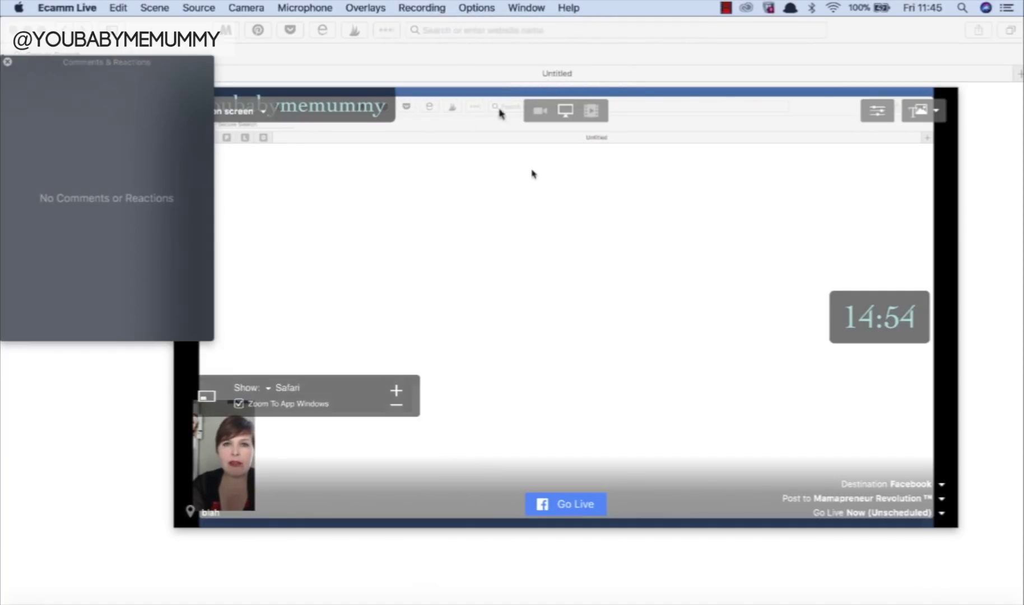
pyautogui.click(540, 111)
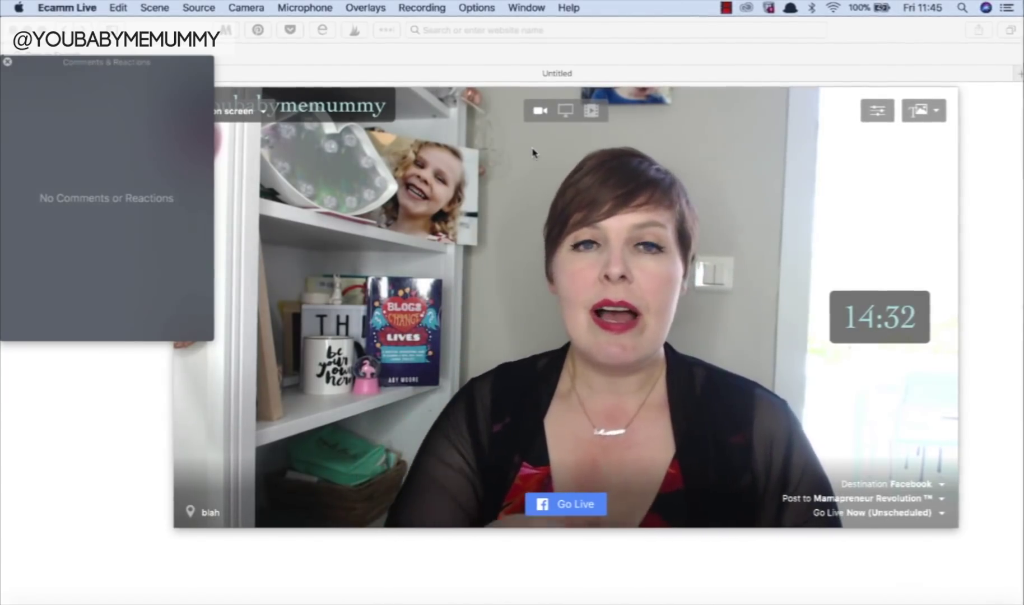
pyautogui.click(417, 8)
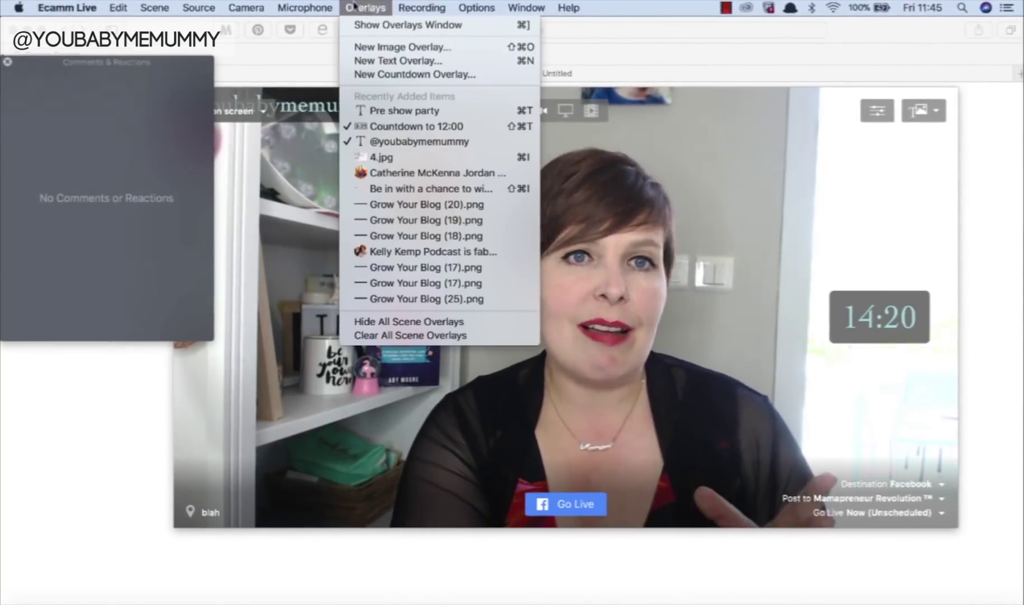
pyautogui.moveTo(313, 5)
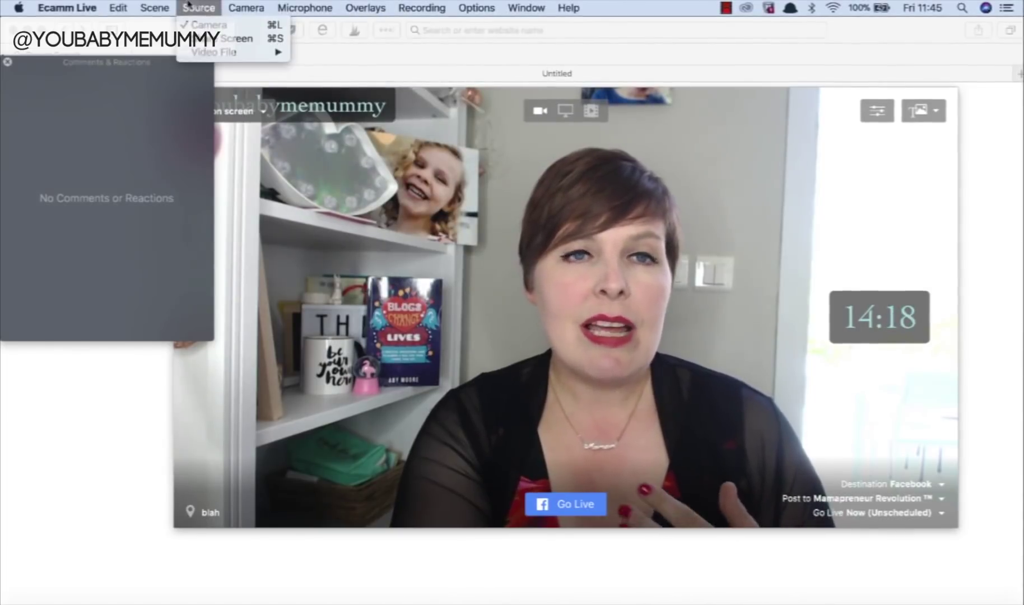
pyautogui.moveTo(167, 4)
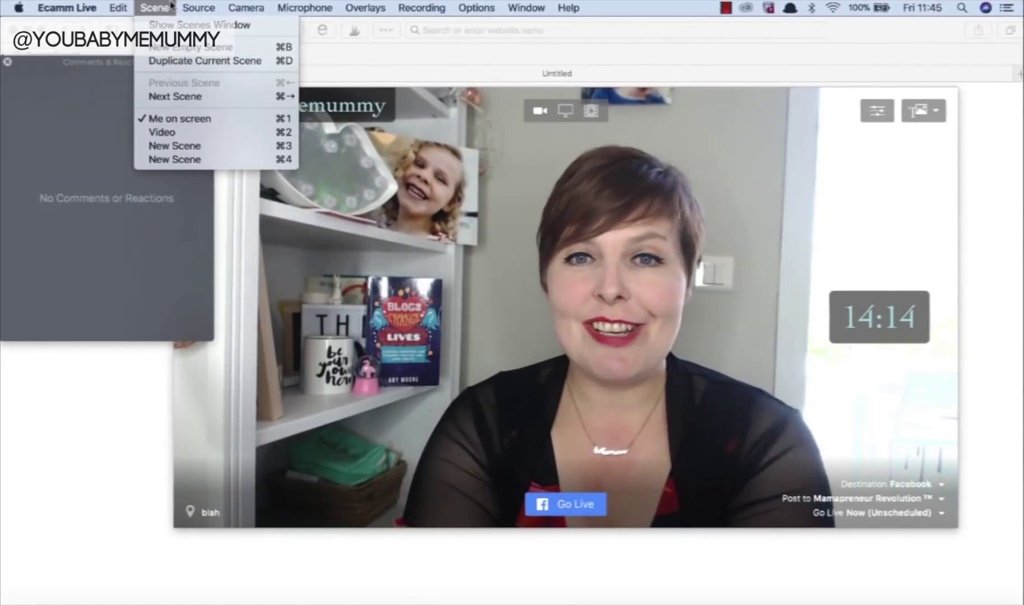
pyautogui.moveTo(124, 10)
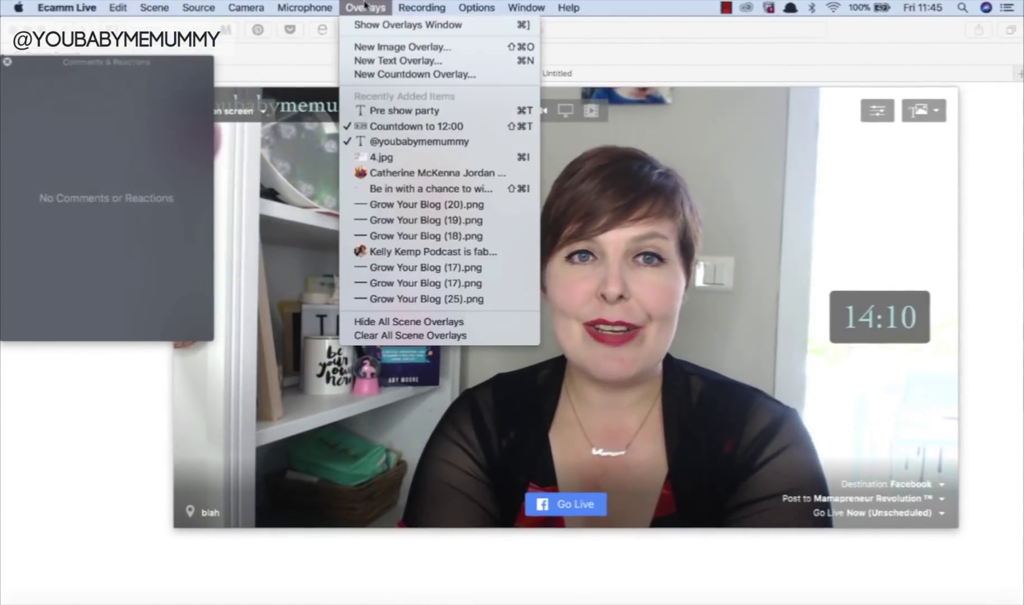
pyautogui.click(483, 7)
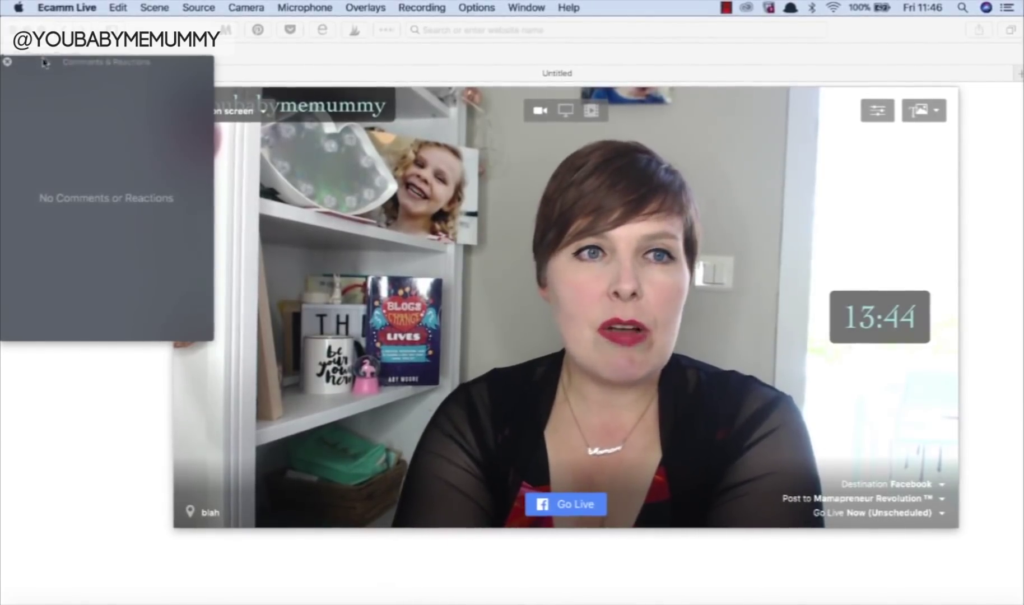
# Step: Move the comments panel slightly lower and remove the countdown timer overlay
pyautogui.moveTo(45, 63); pyautogui.dragTo(76, 104)
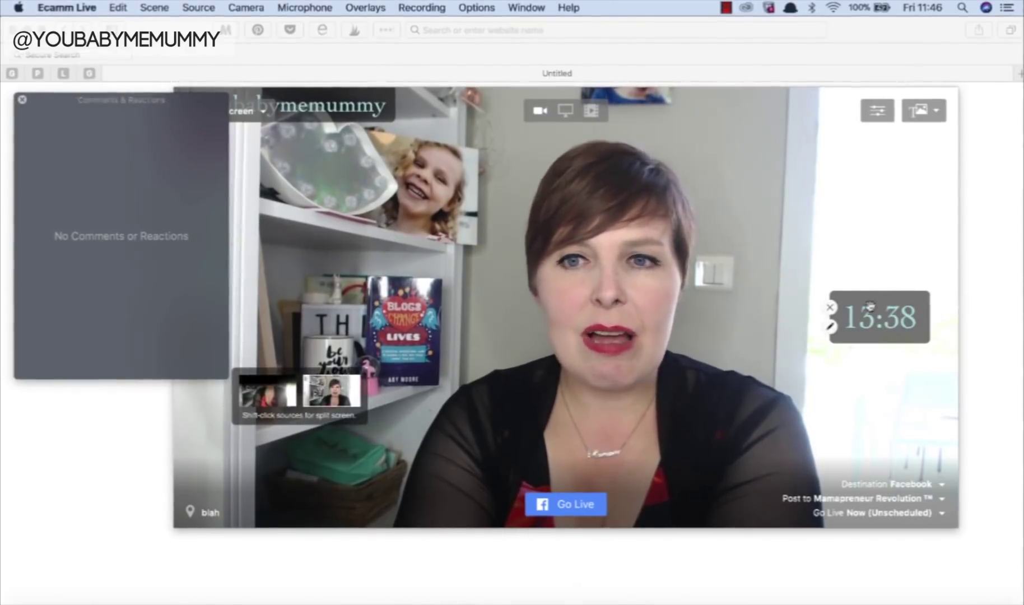
pyautogui.click(830, 307)
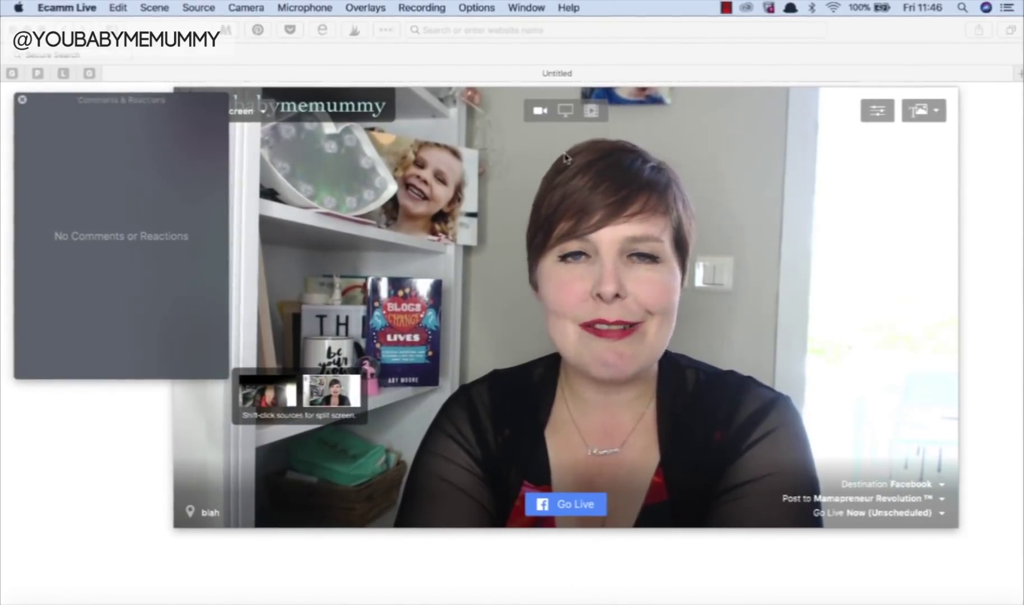